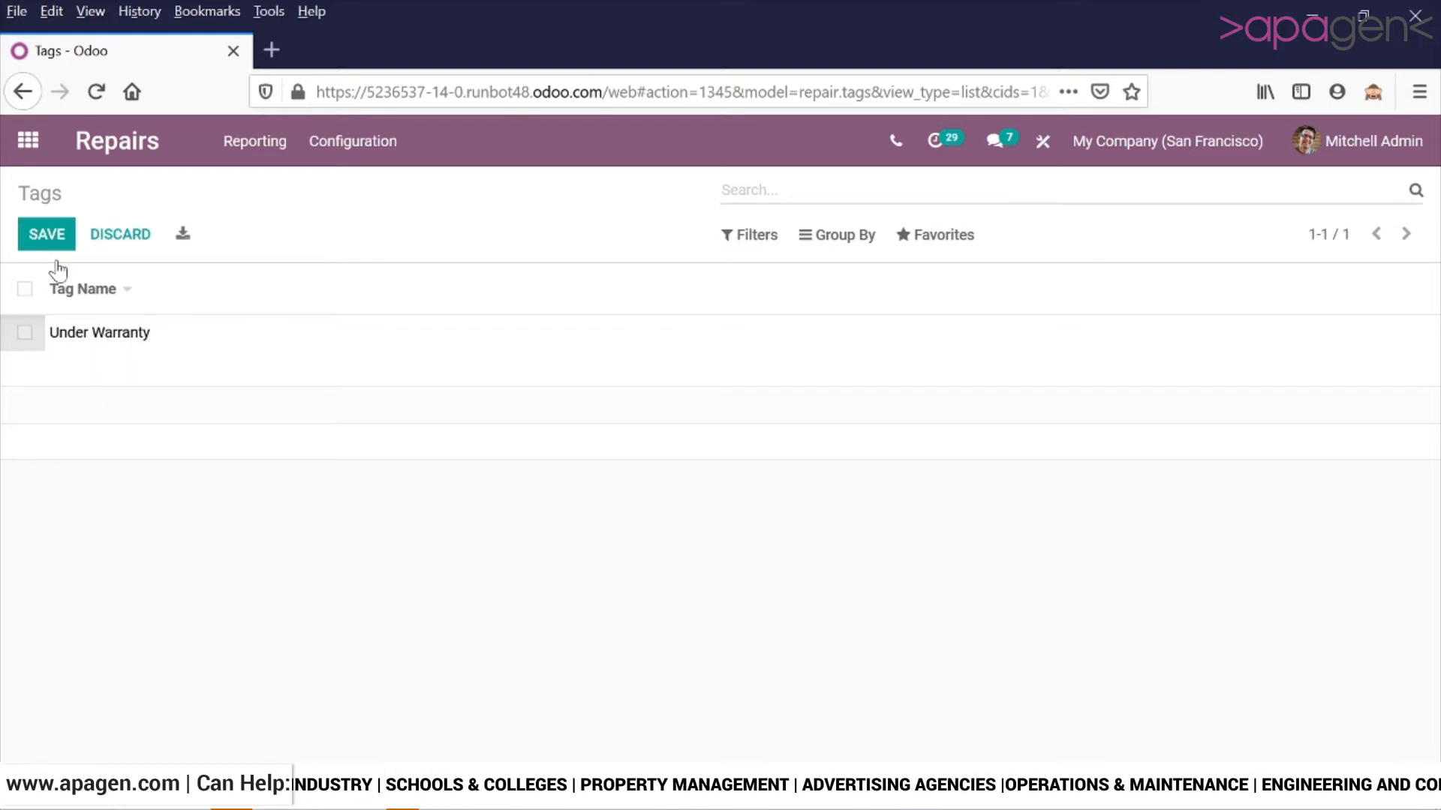
# Save the Under Warranty tag, then create and save a second repair tag named Manufacturing Defect.
pyautogui.click(47, 239)
pyautogui.click(48, 244)
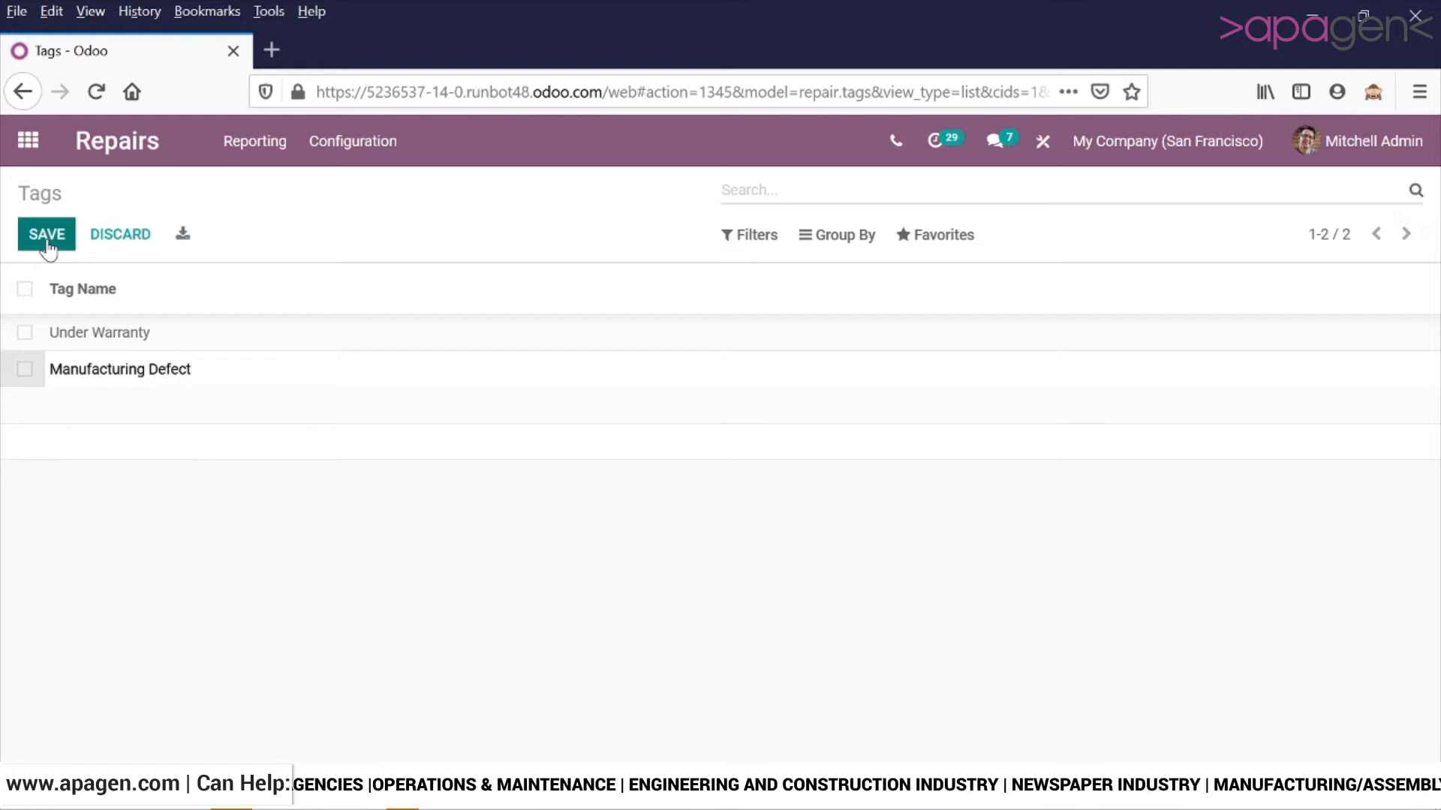
pyautogui.write('Manufacturing Defect')
pyautogui.click(46, 239)
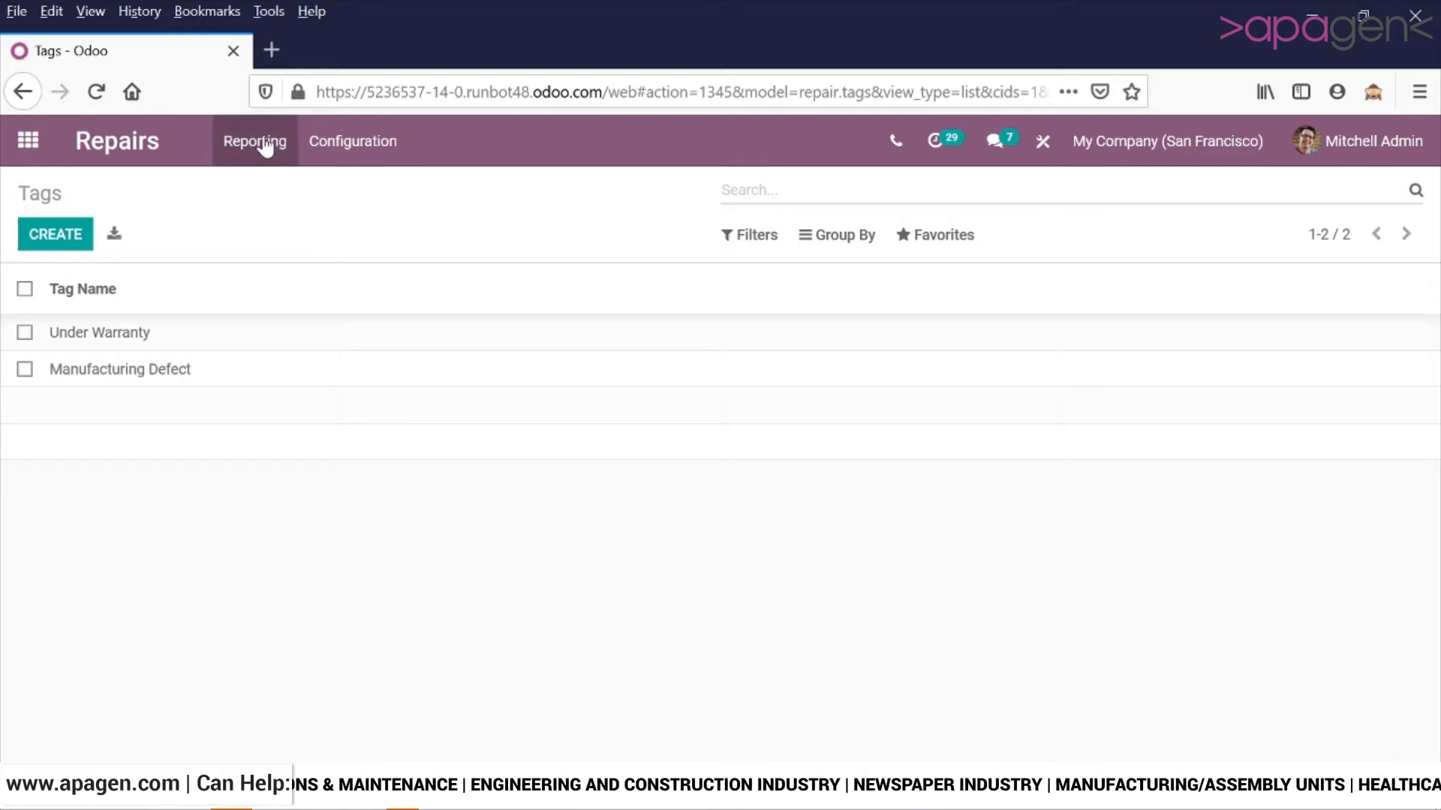
# Show the Repair Orders report as a list and open the repair order in the Whiteboard Pen group.
pyautogui.click(265, 143)
pyautogui.click(257, 190)
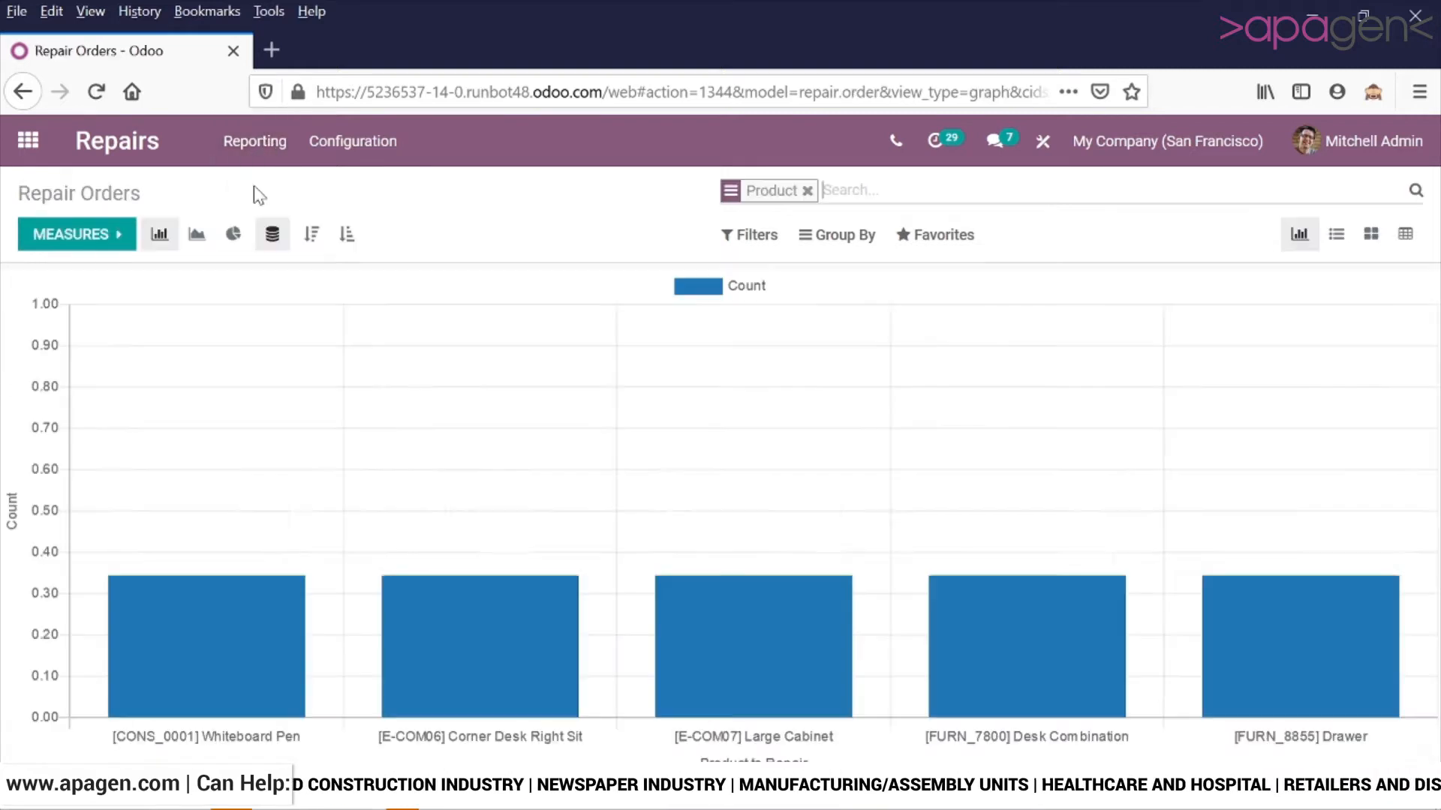
pyautogui.click(1336, 235)
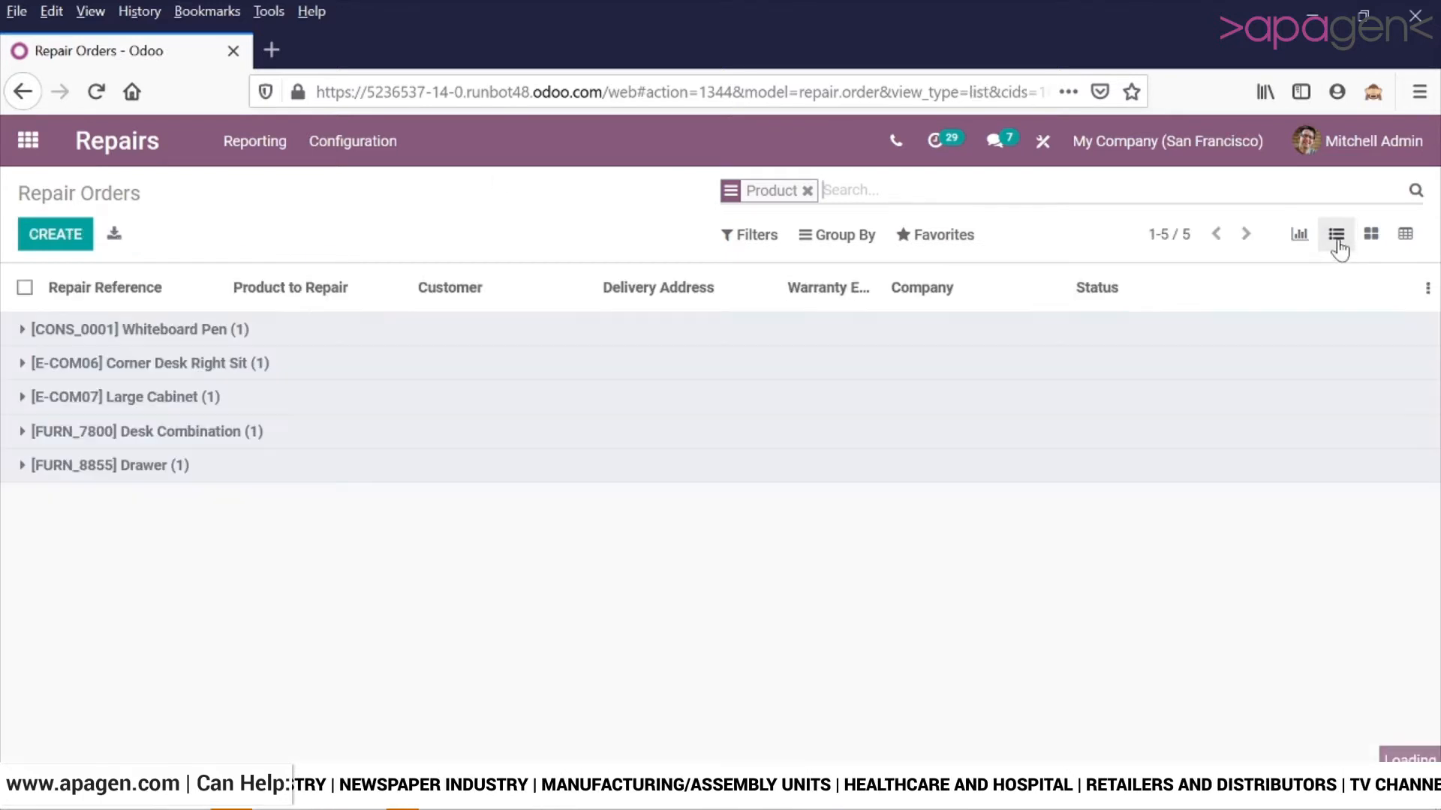
pyautogui.click(75, 339)
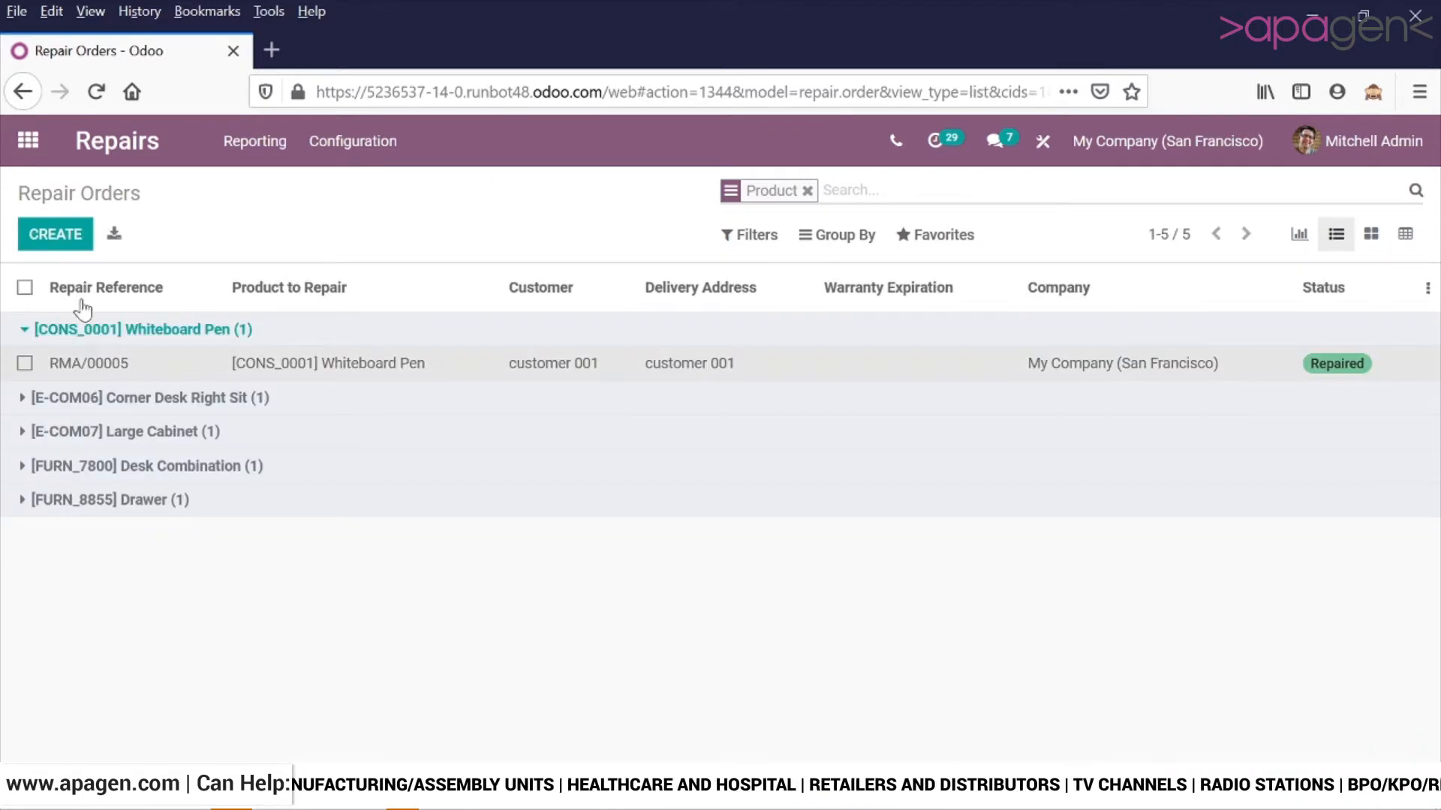
pyautogui.click(89, 364)
# Create a new repair order with [CONS_0001] Whiteboard Pen as the product to repair and Azure Interior as the customer.
pyautogui.click(111, 236)
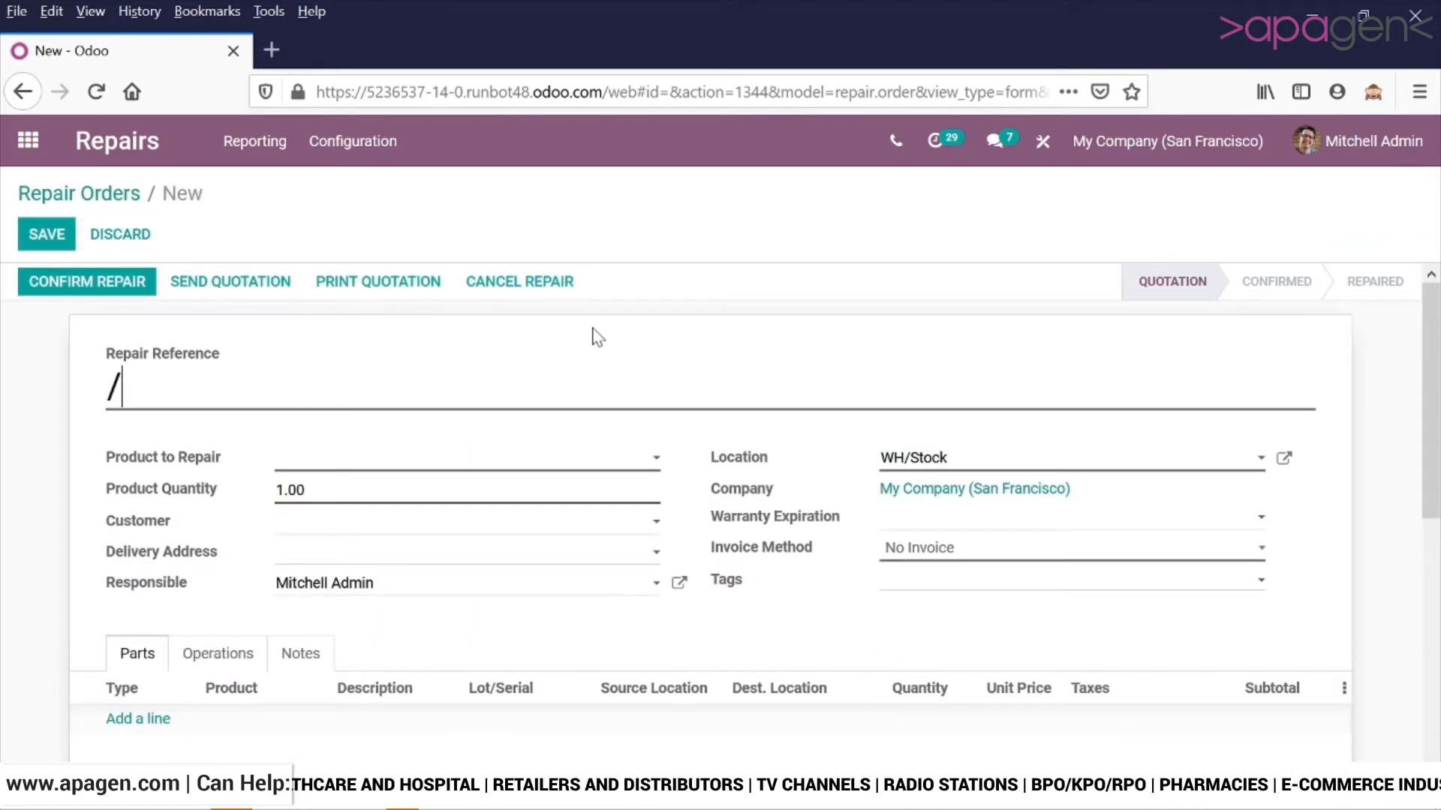
pyautogui.scroll(-2, 597, 338)
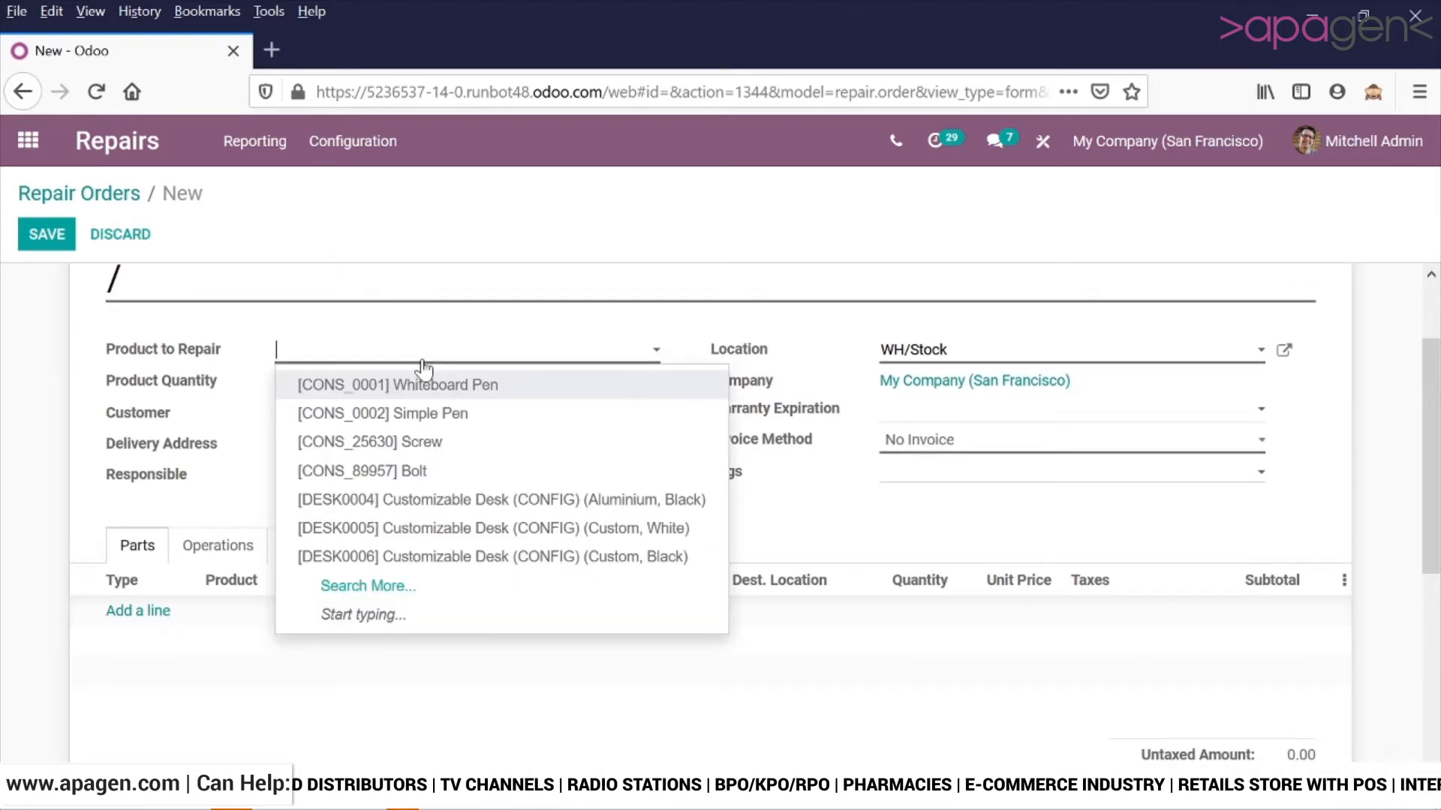
pyautogui.click(428, 394)
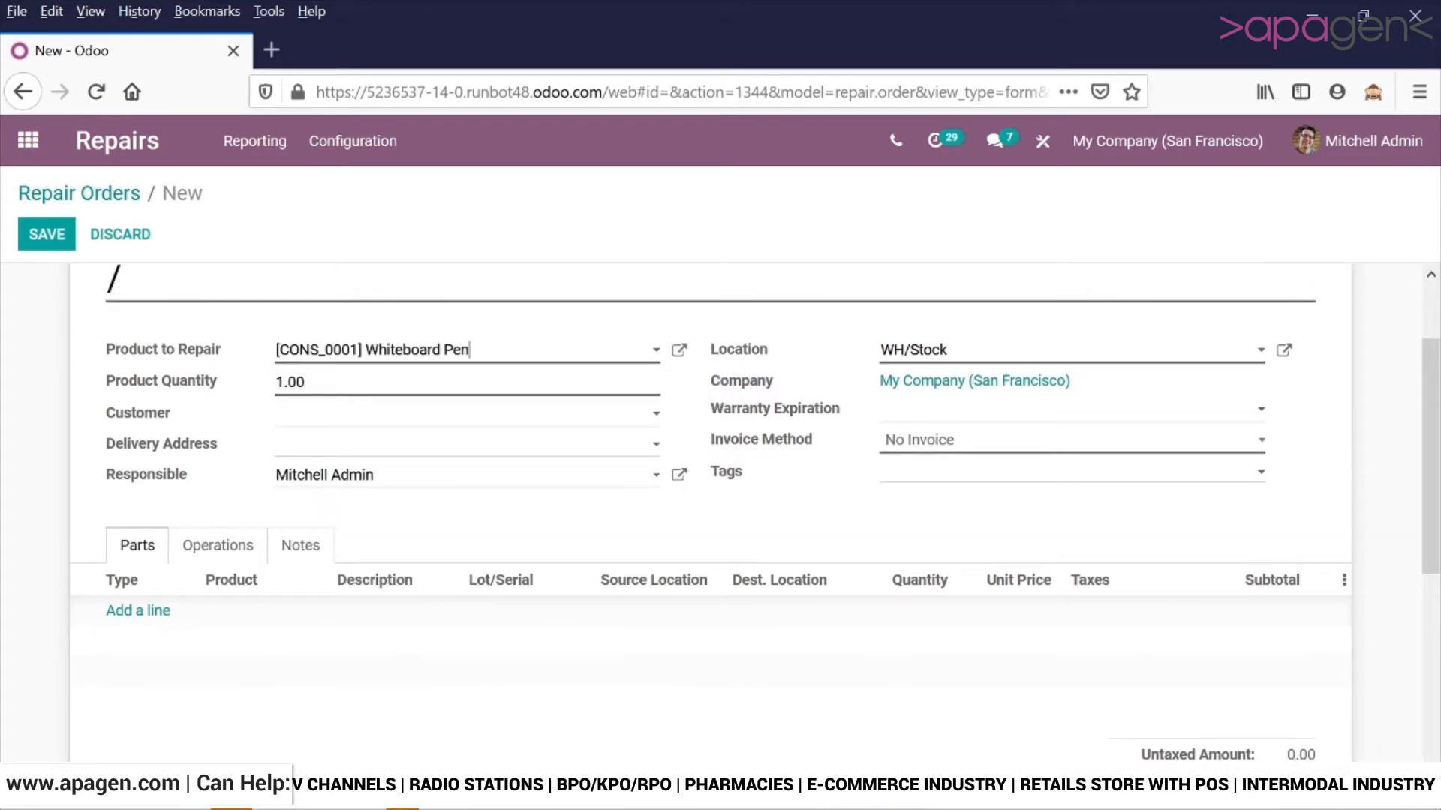
pyautogui.doubleClick(360, 382)
pyautogui.click(300, 418)
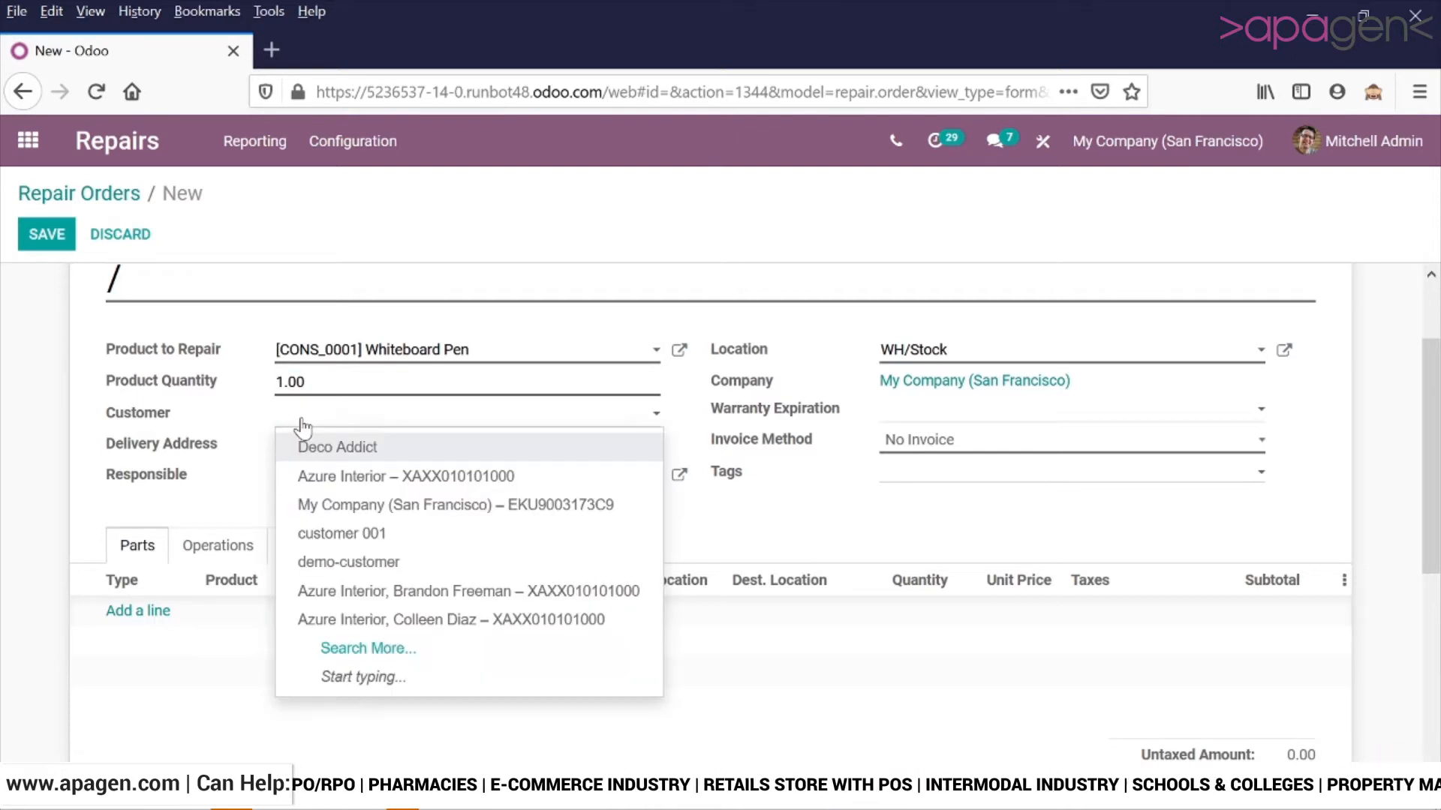
pyautogui.click(329, 482)
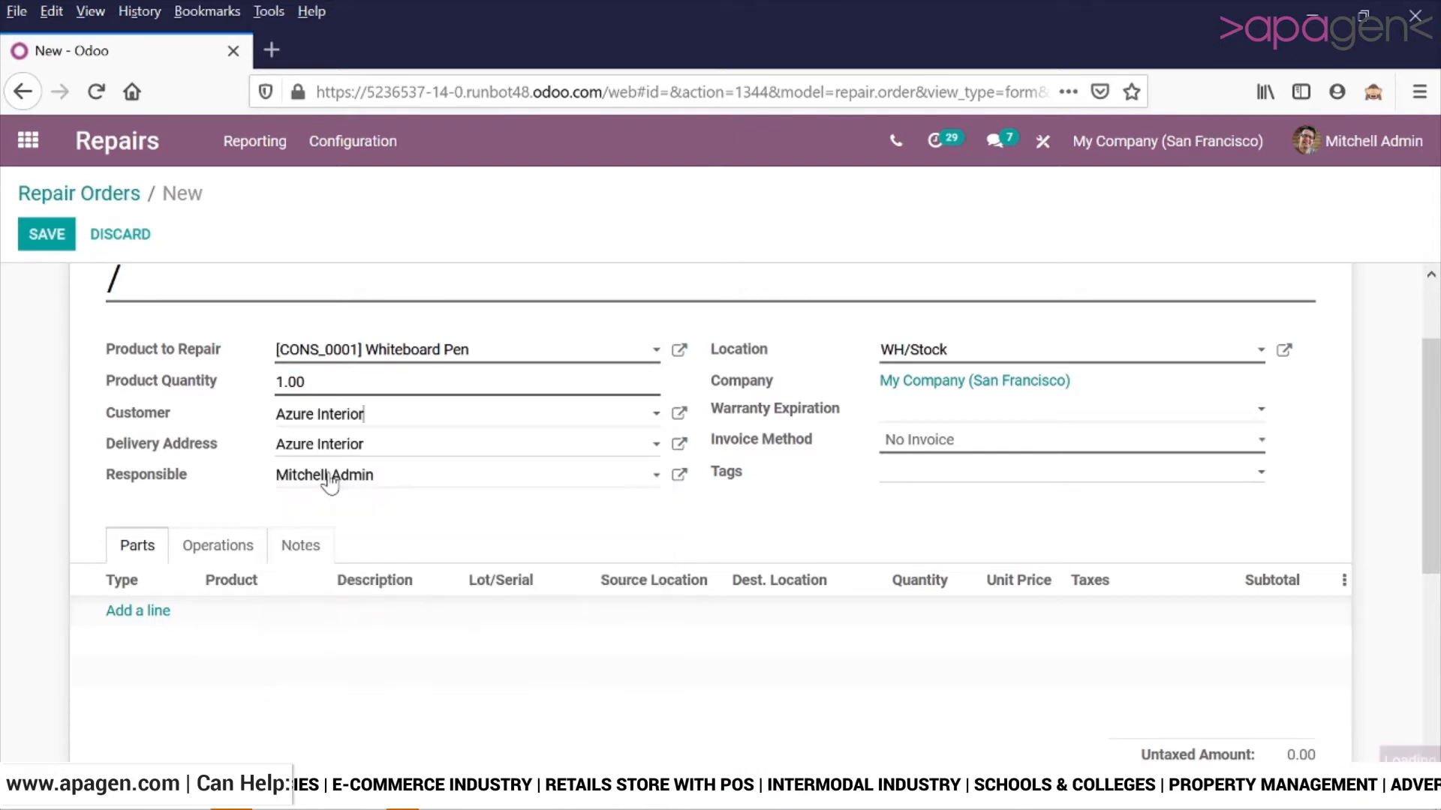
# Set the repair order's invoice method to After Repair and add the Manufacturing Defect tag.
pyautogui.scroll(-2, 326, 480)
pyautogui.scroll(2, 334, 486)
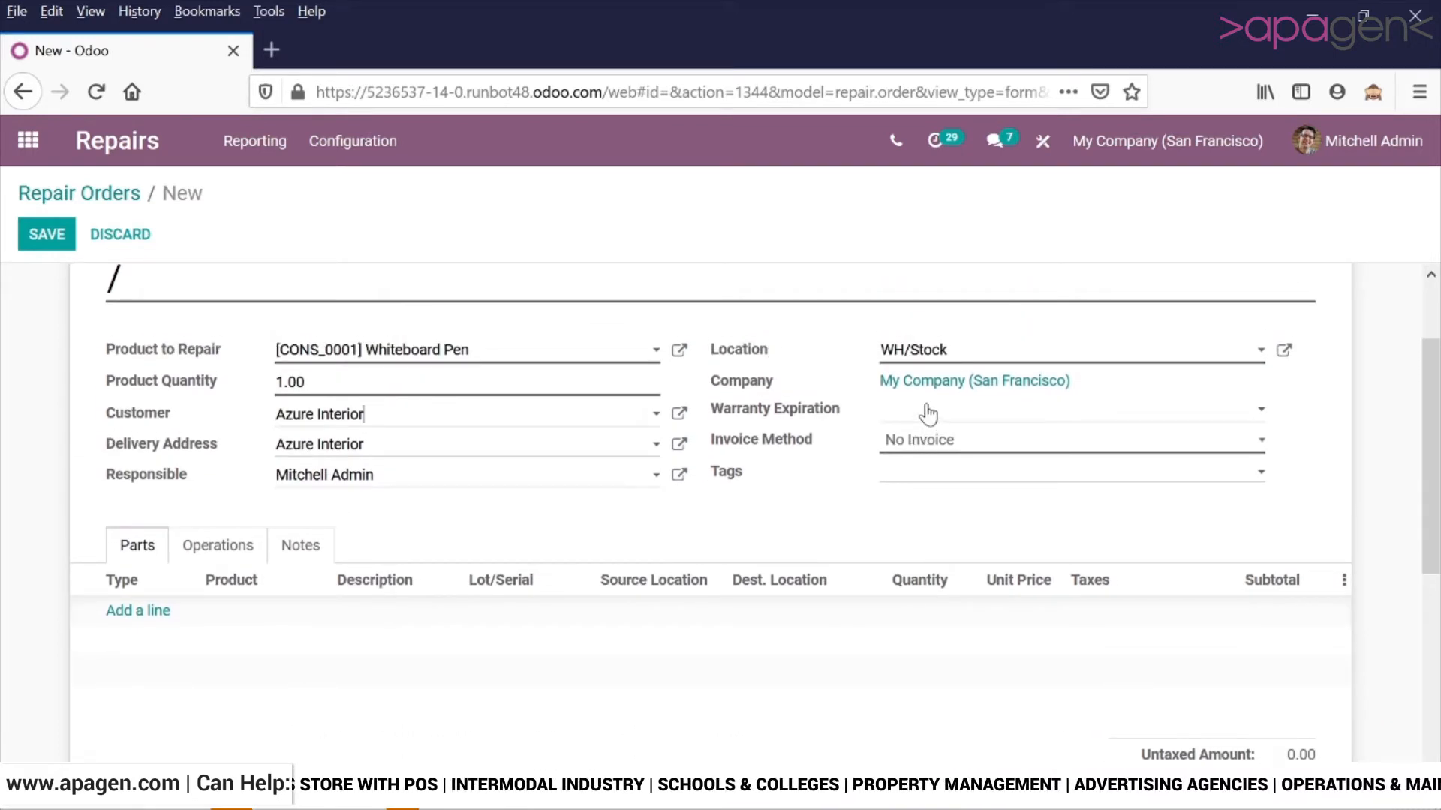
pyautogui.click(940, 444)
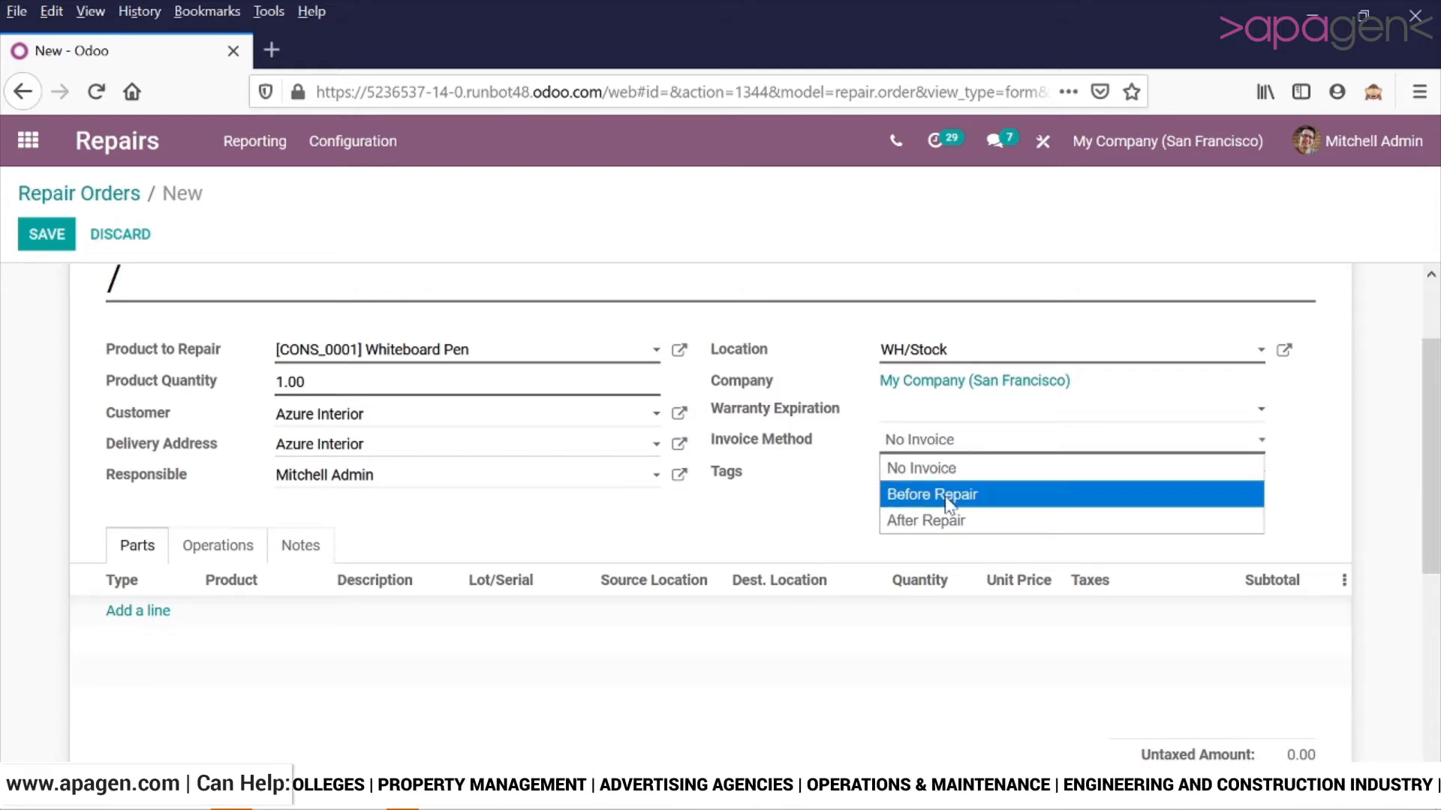
pyautogui.click(947, 521)
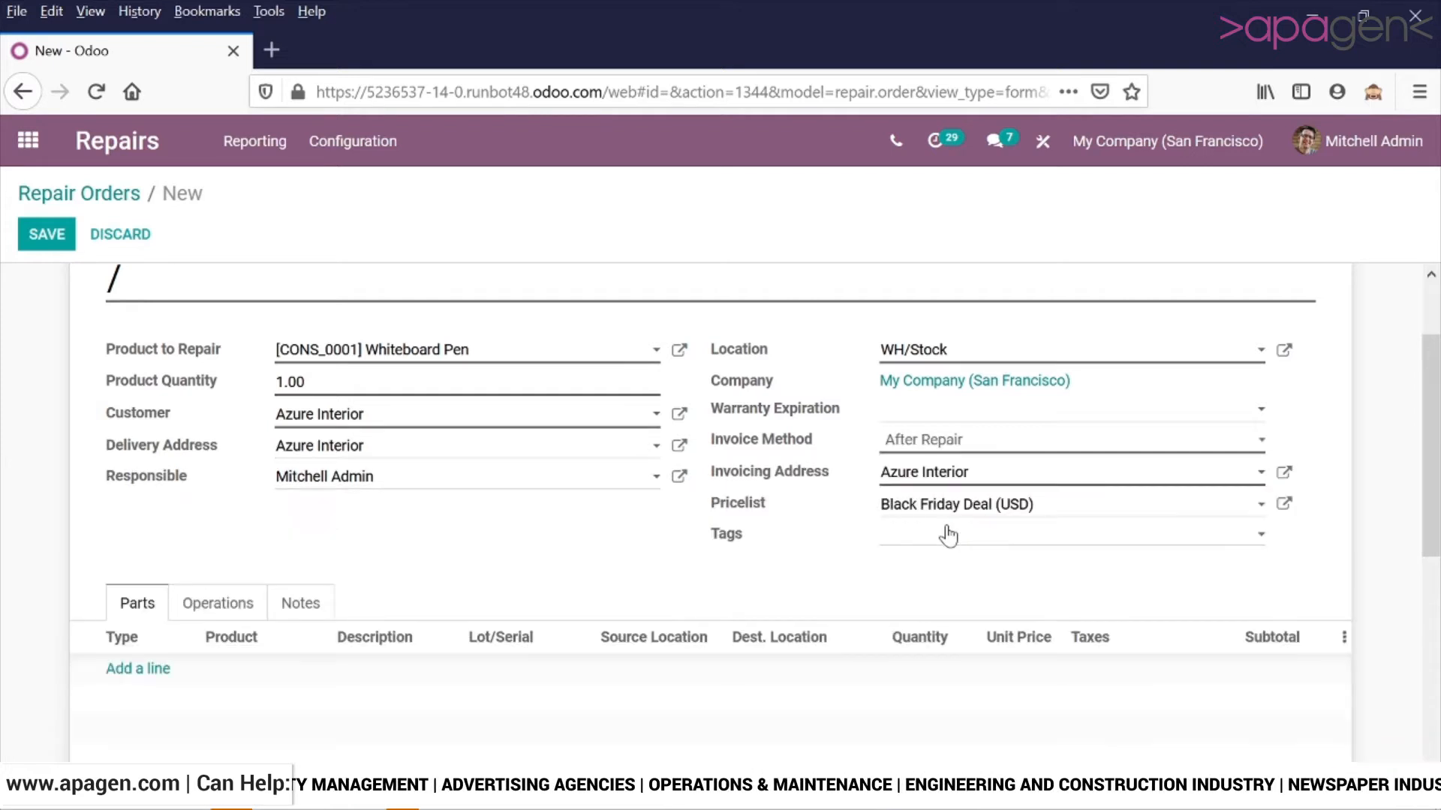
pyautogui.click(948, 514)
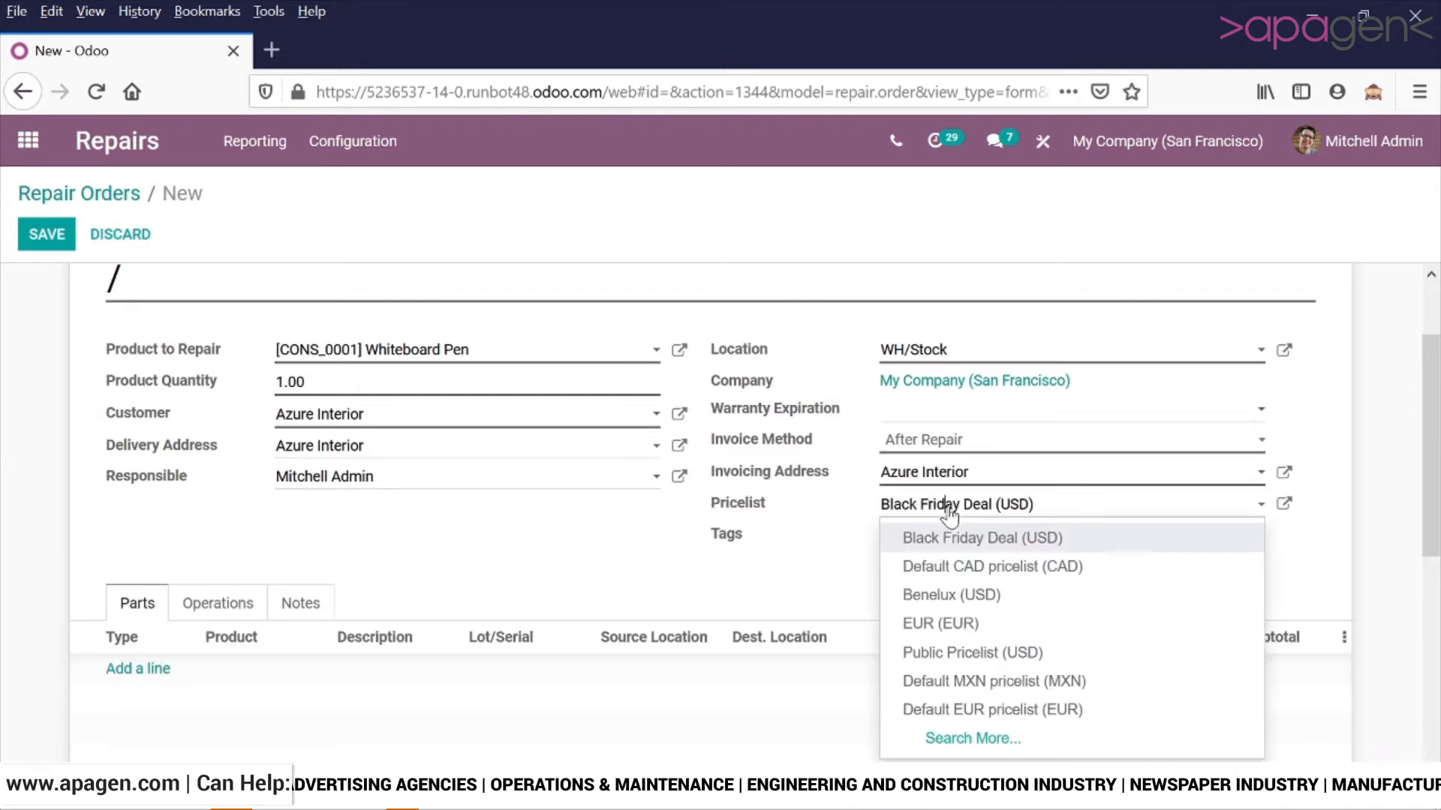
pyautogui.click(948, 514)
pyautogui.click(947, 542)
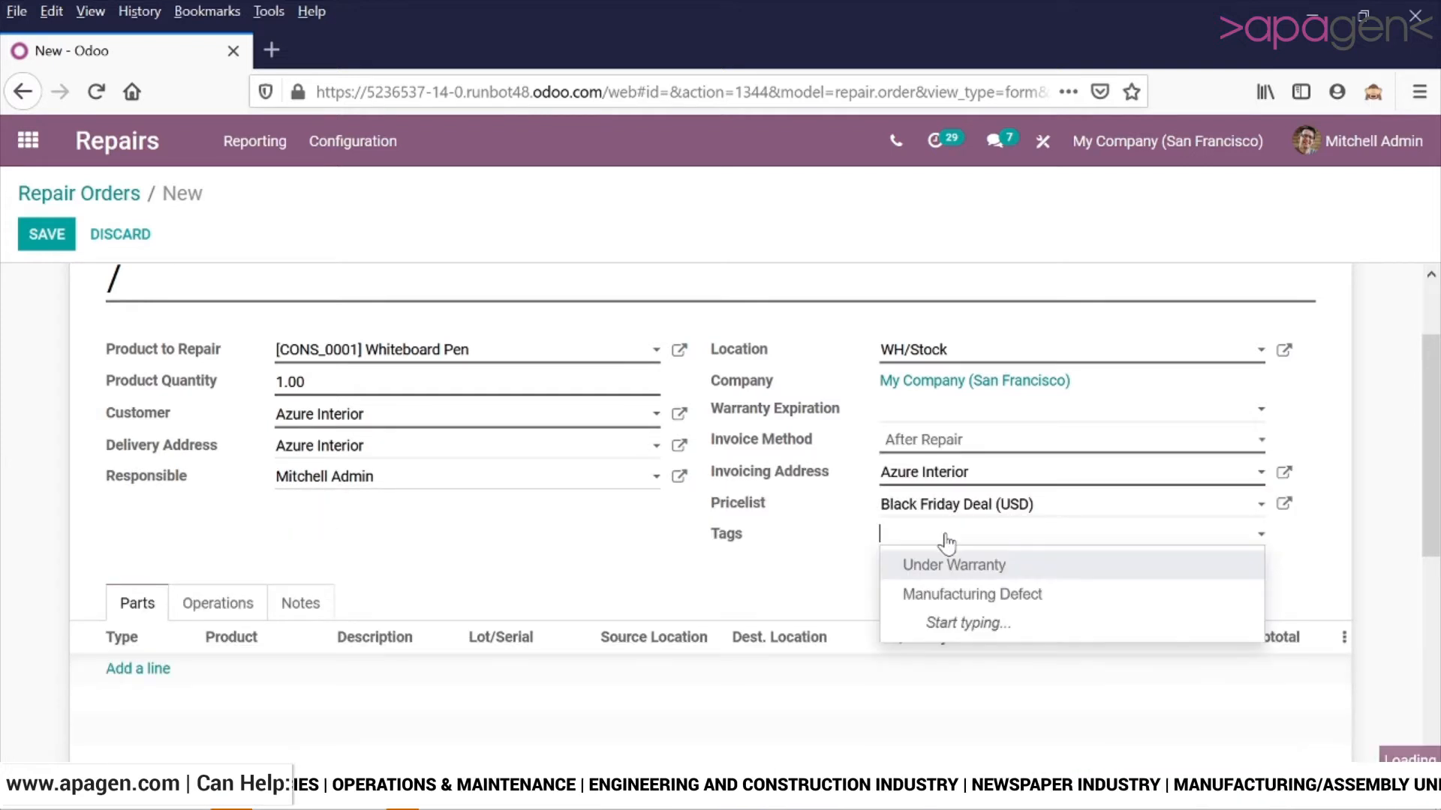
pyautogui.click(933, 591)
# Add a parts line of type Add for the product [CONS_0002] Simple Pen.
pyautogui.scroll(-5, 887, 563)
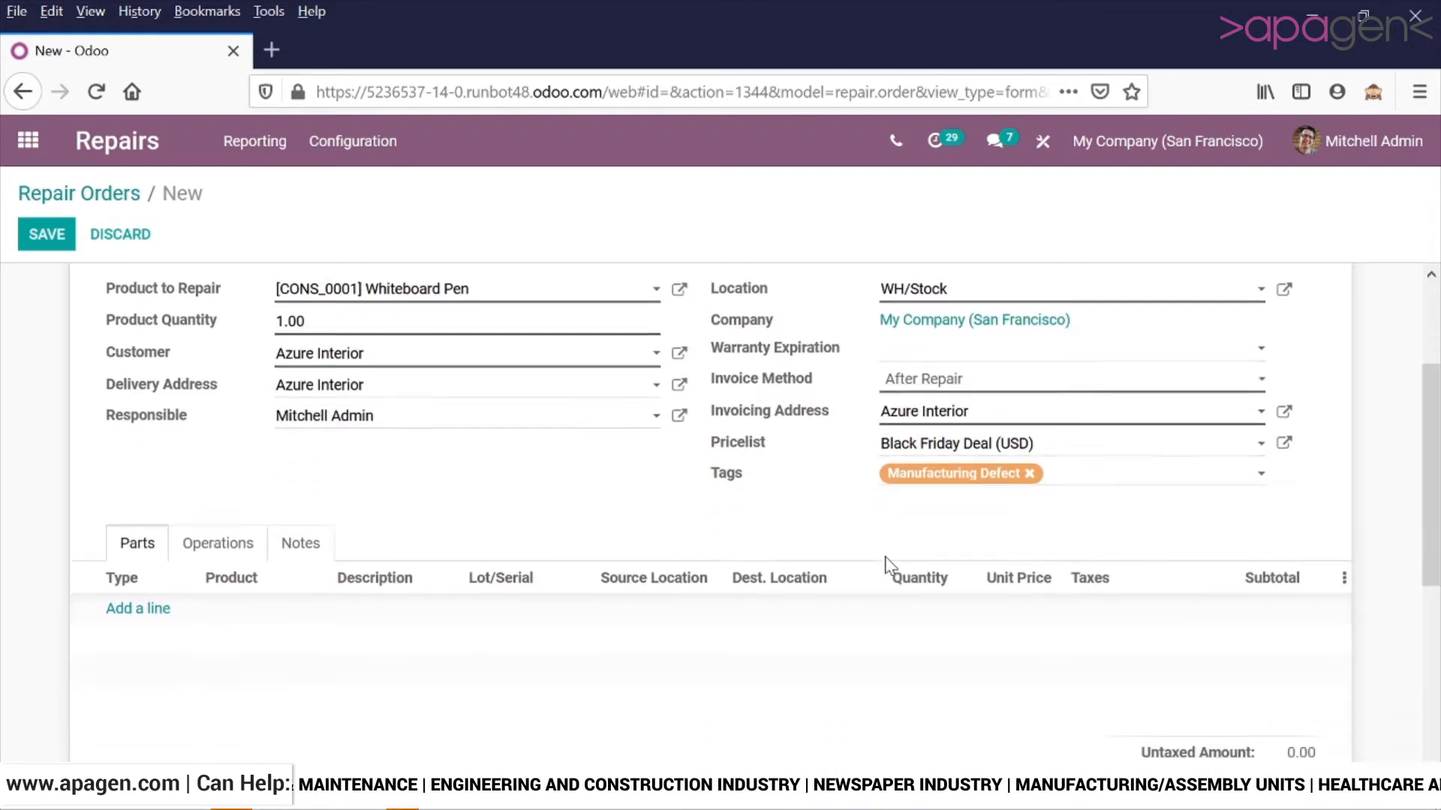
pyautogui.click(148, 349)
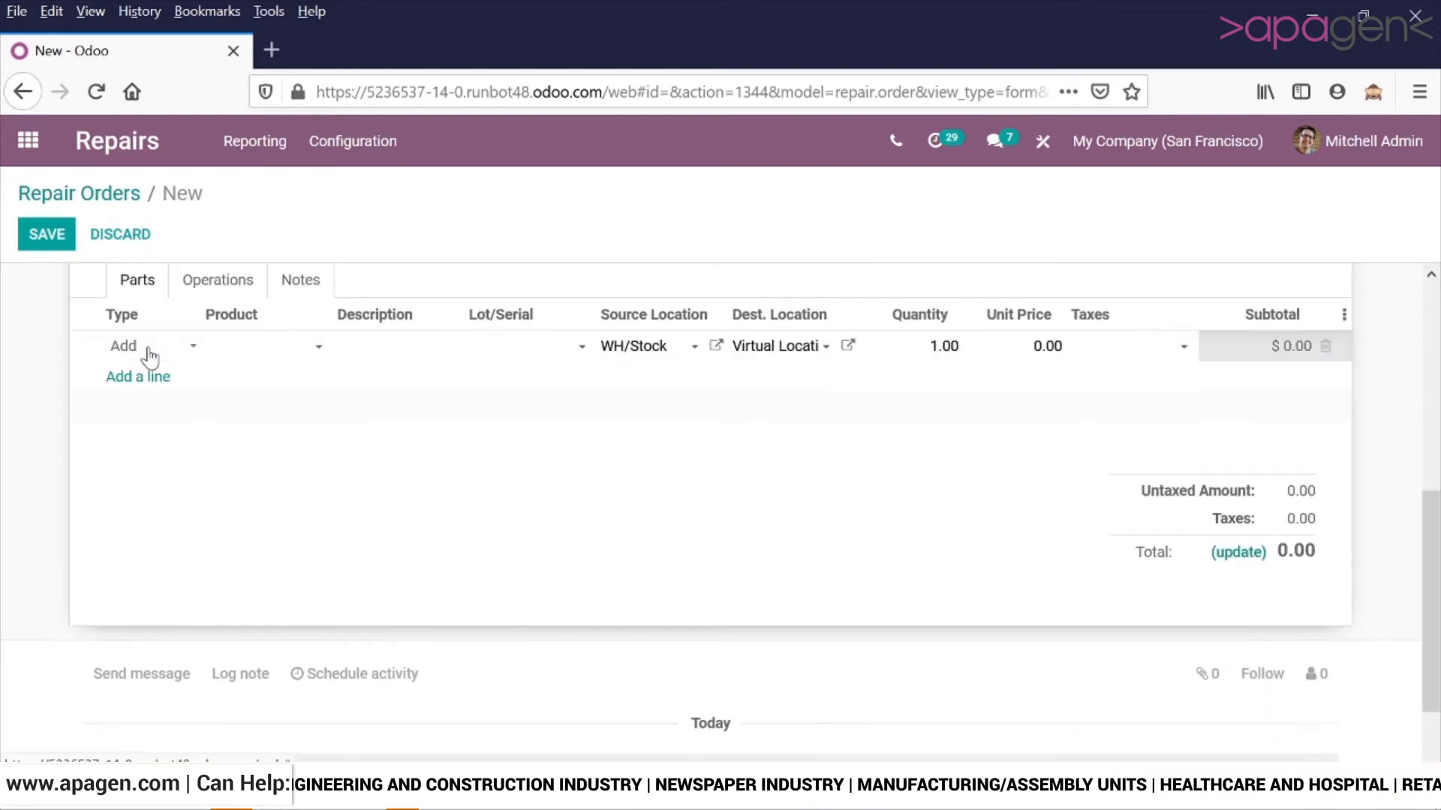
pyautogui.click(146, 351)
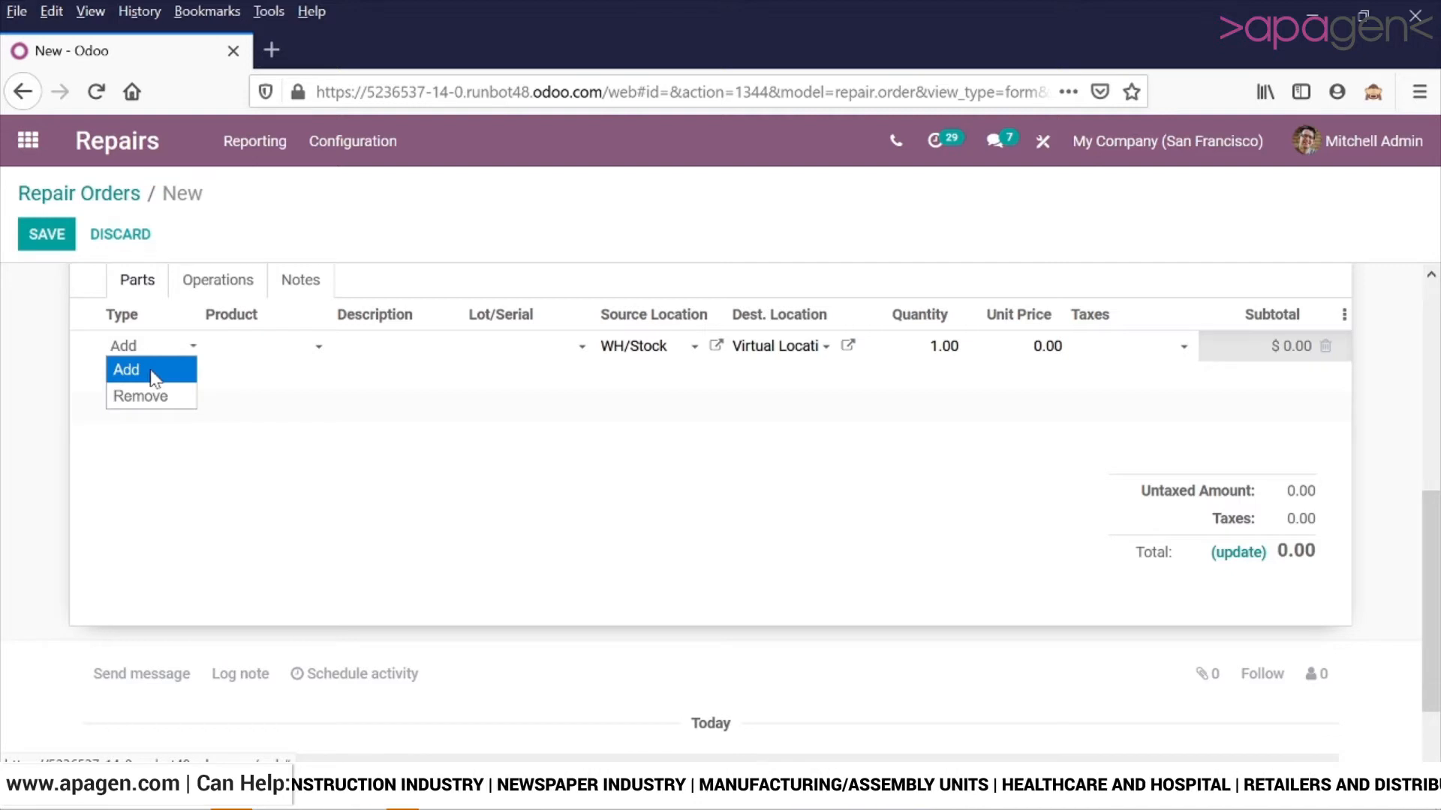
pyautogui.click(154, 371)
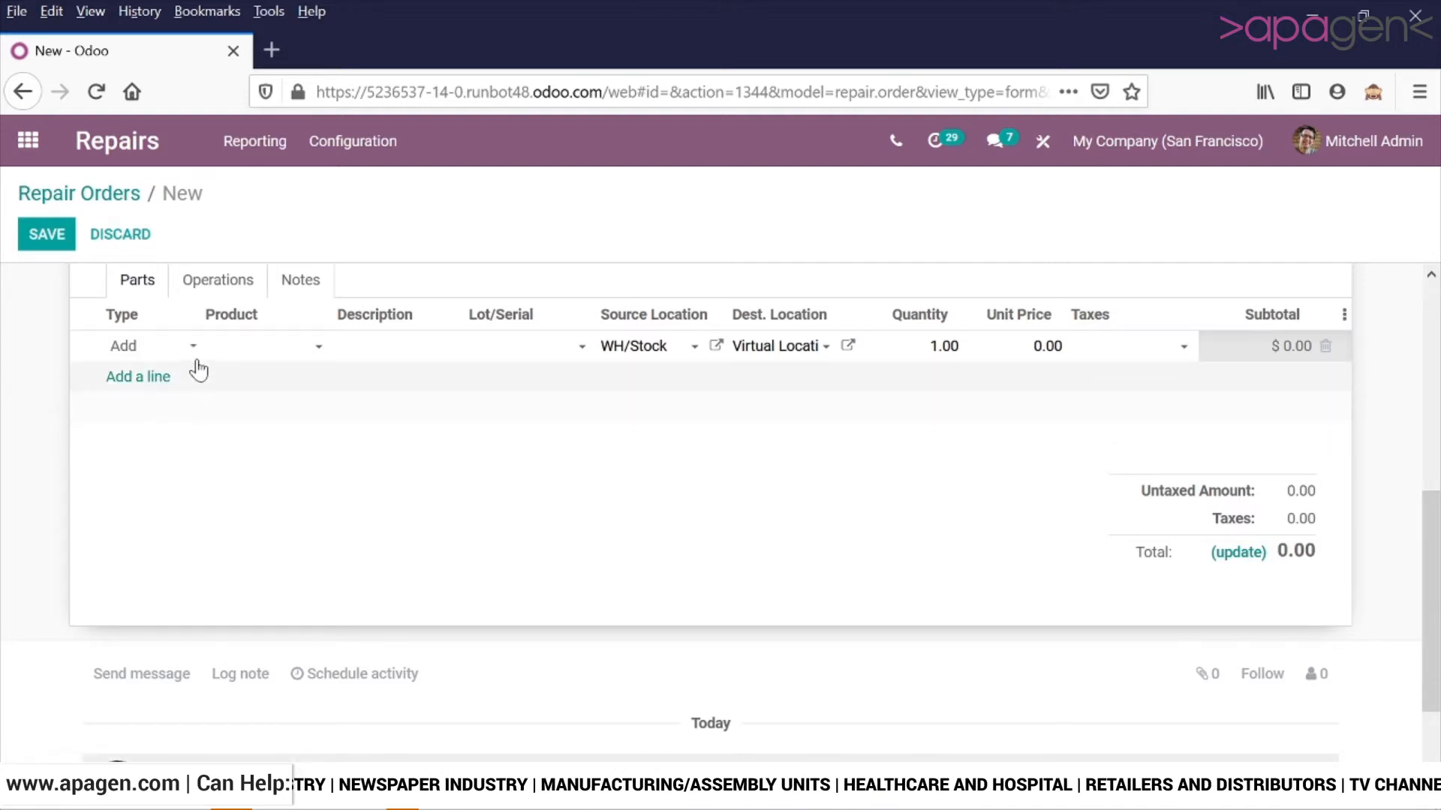
pyautogui.click(239, 354)
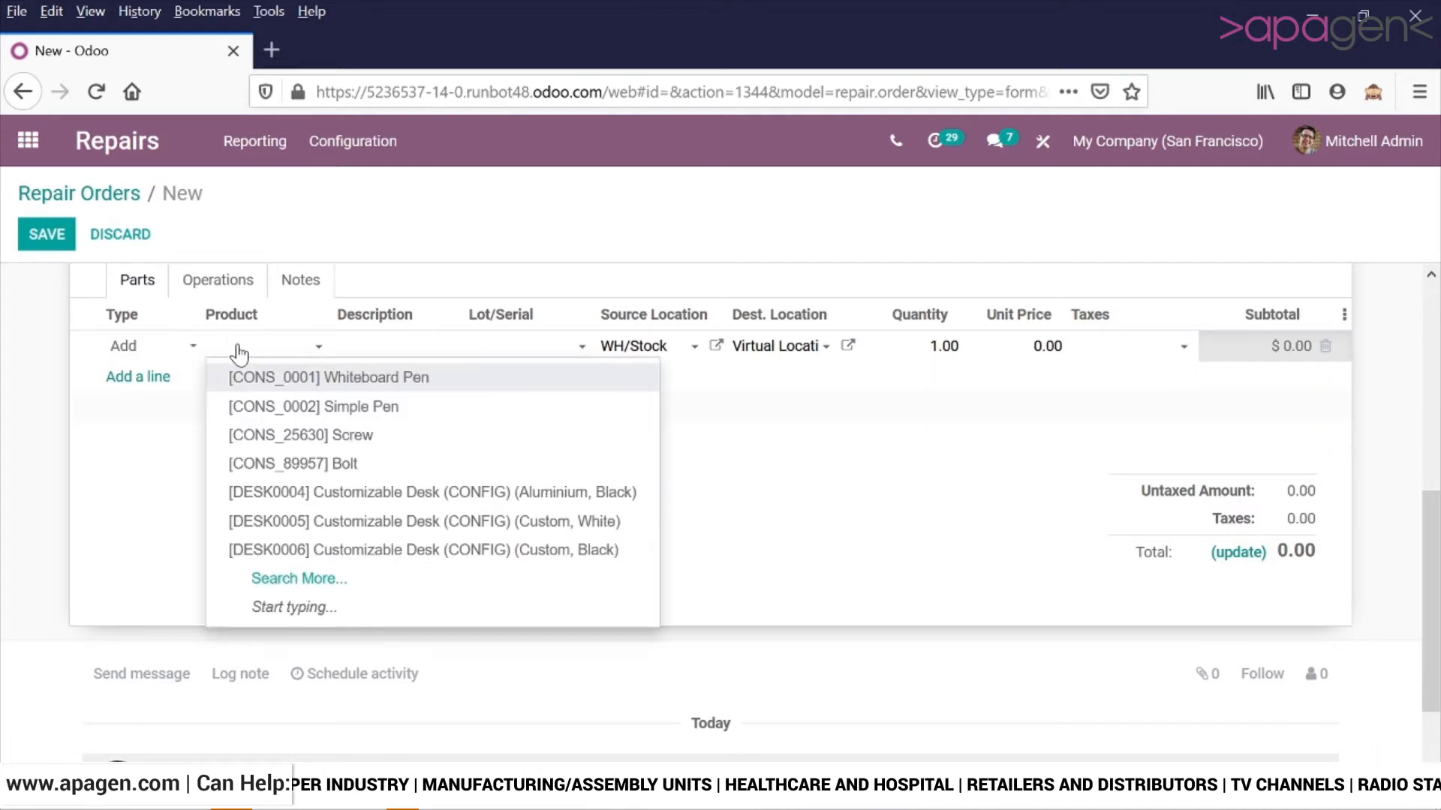
pyautogui.click(259, 409)
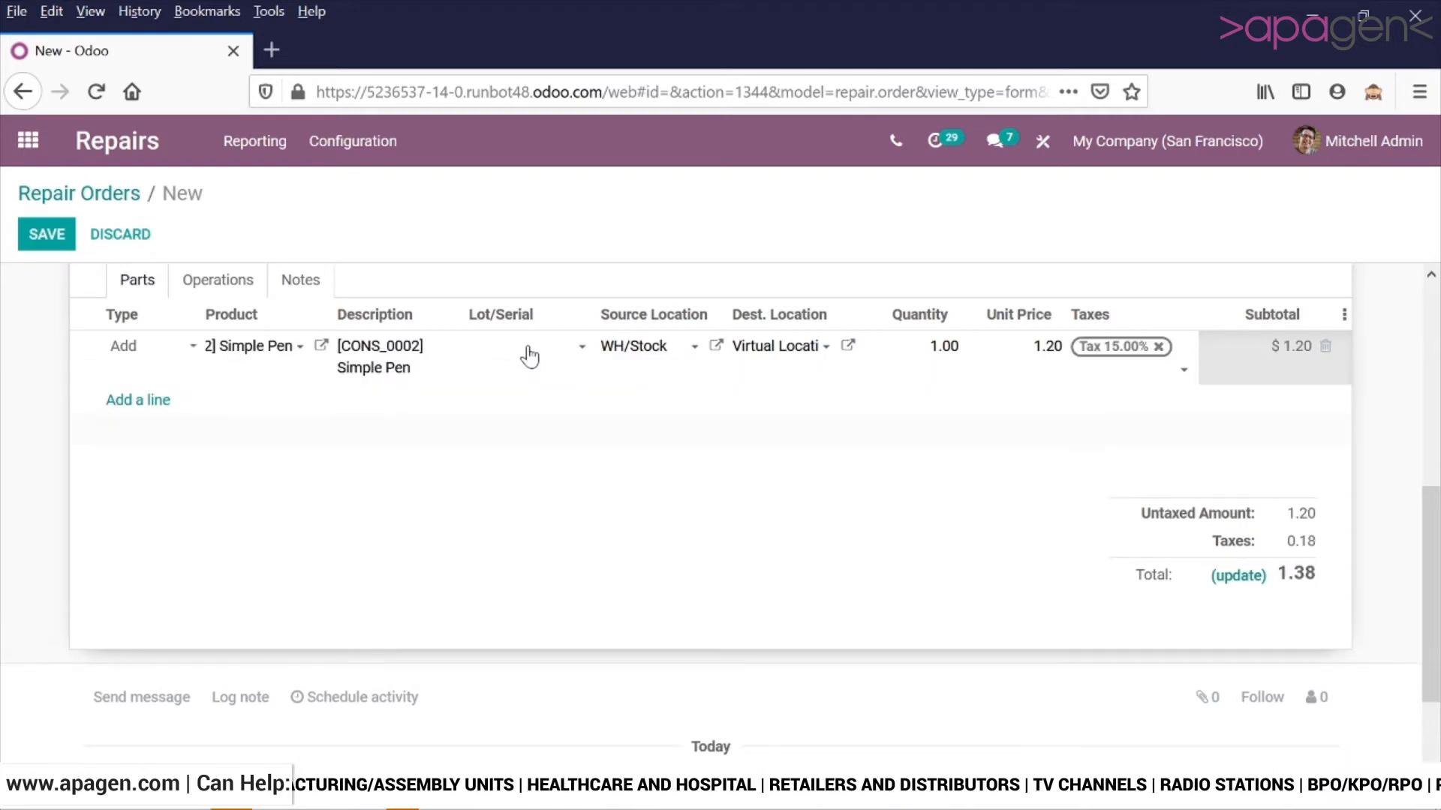
pyautogui.click(529, 351)
pyautogui.click(582, 259)
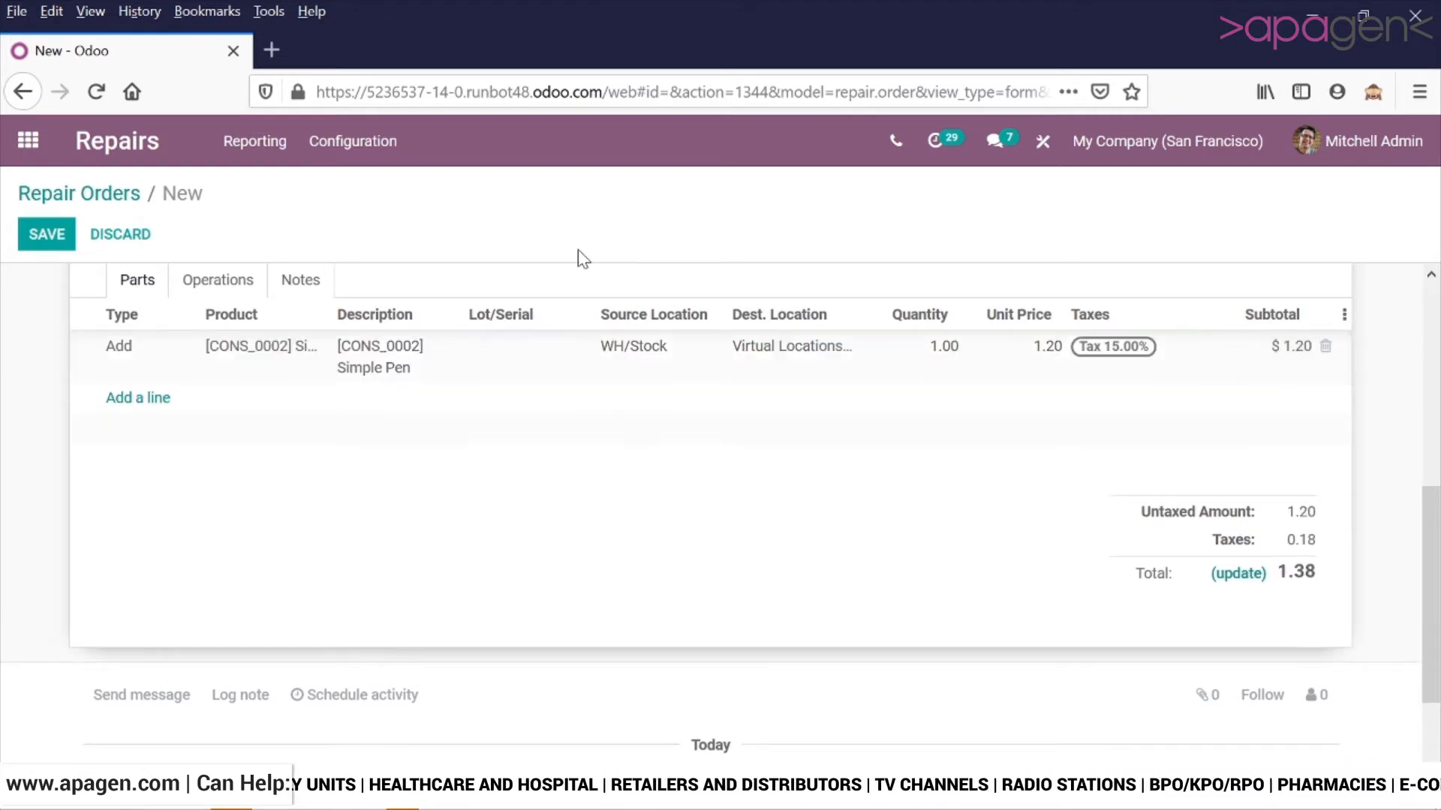
# Add a second parts line of type Add for the product [CONS_25630] Screw.
pyautogui.click(148, 400)
pyautogui.click(145, 400)
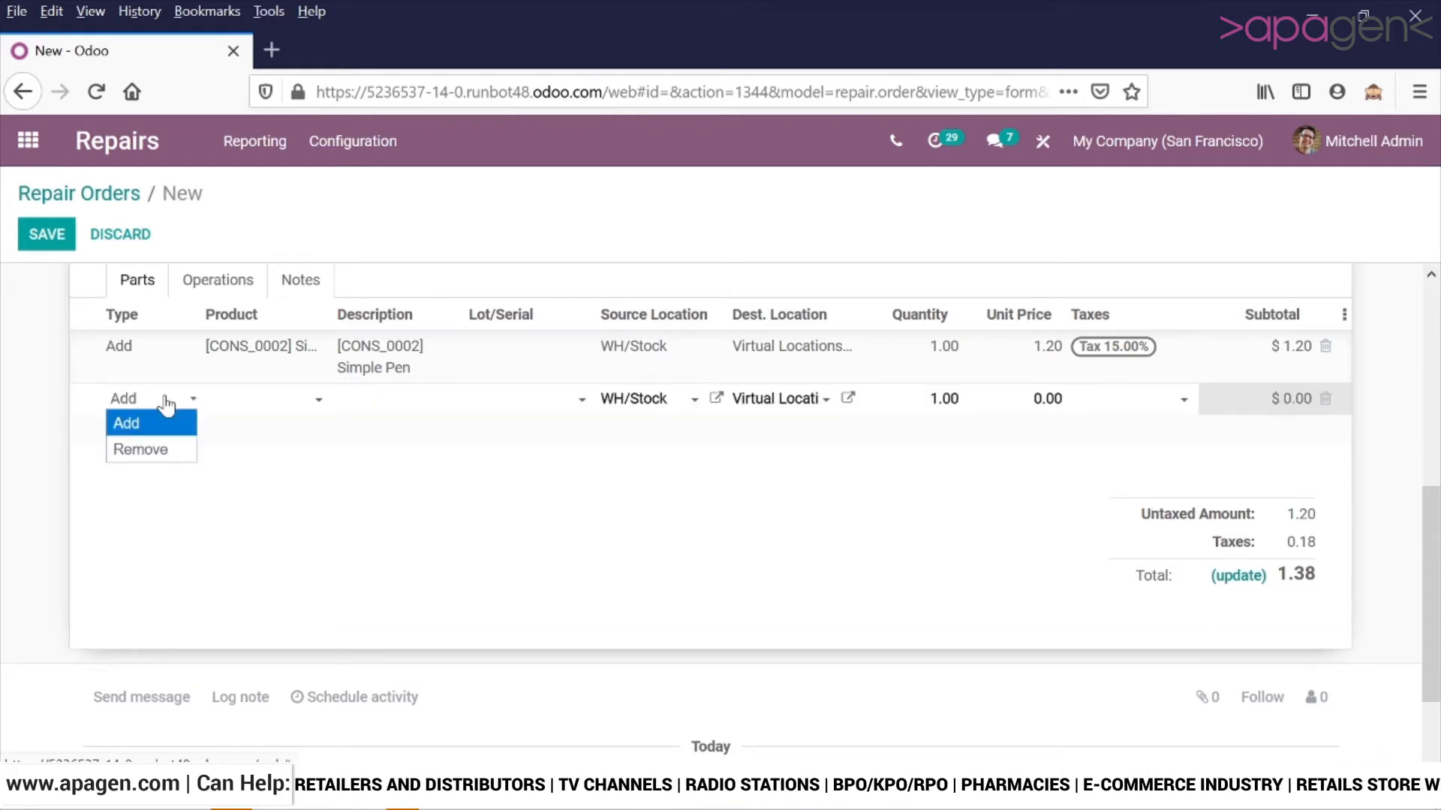
pyautogui.click(174, 425)
pyautogui.click(276, 403)
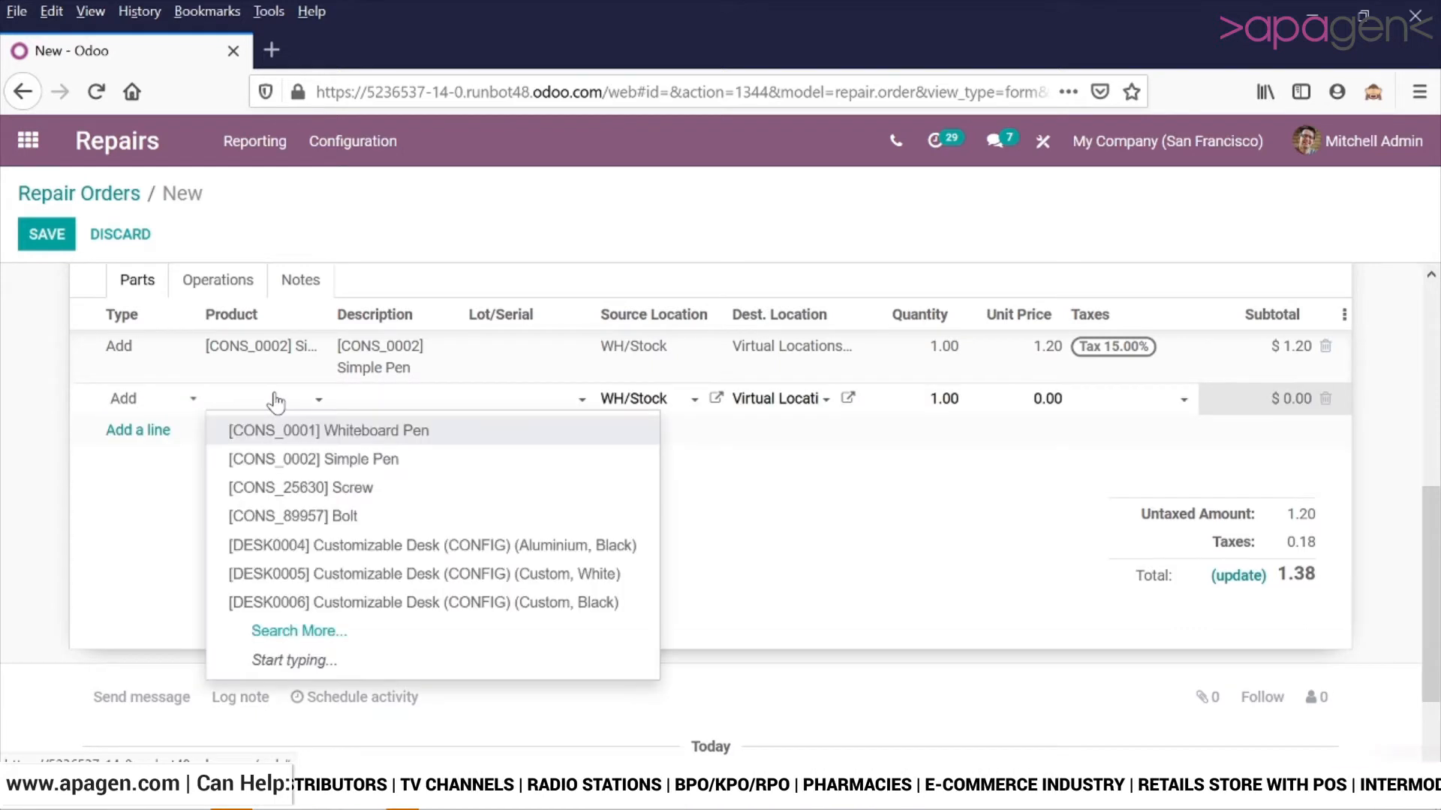
pyautogui.click(301, 488)
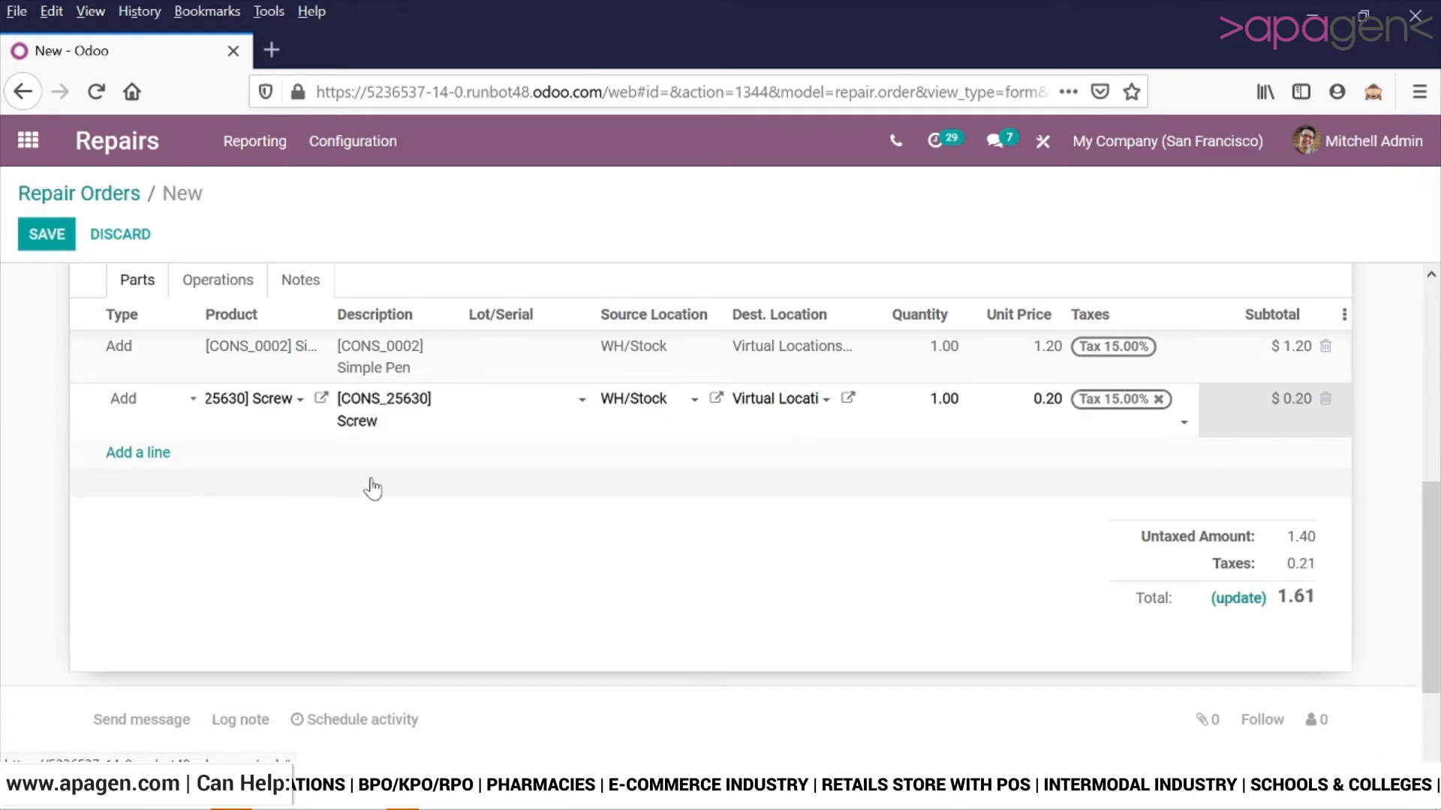
# Add a third parts line of type Remove for the product [CONS_89957] Bolt.
pyautogui.click(138, 454)
pyautogui.click(143, 460)
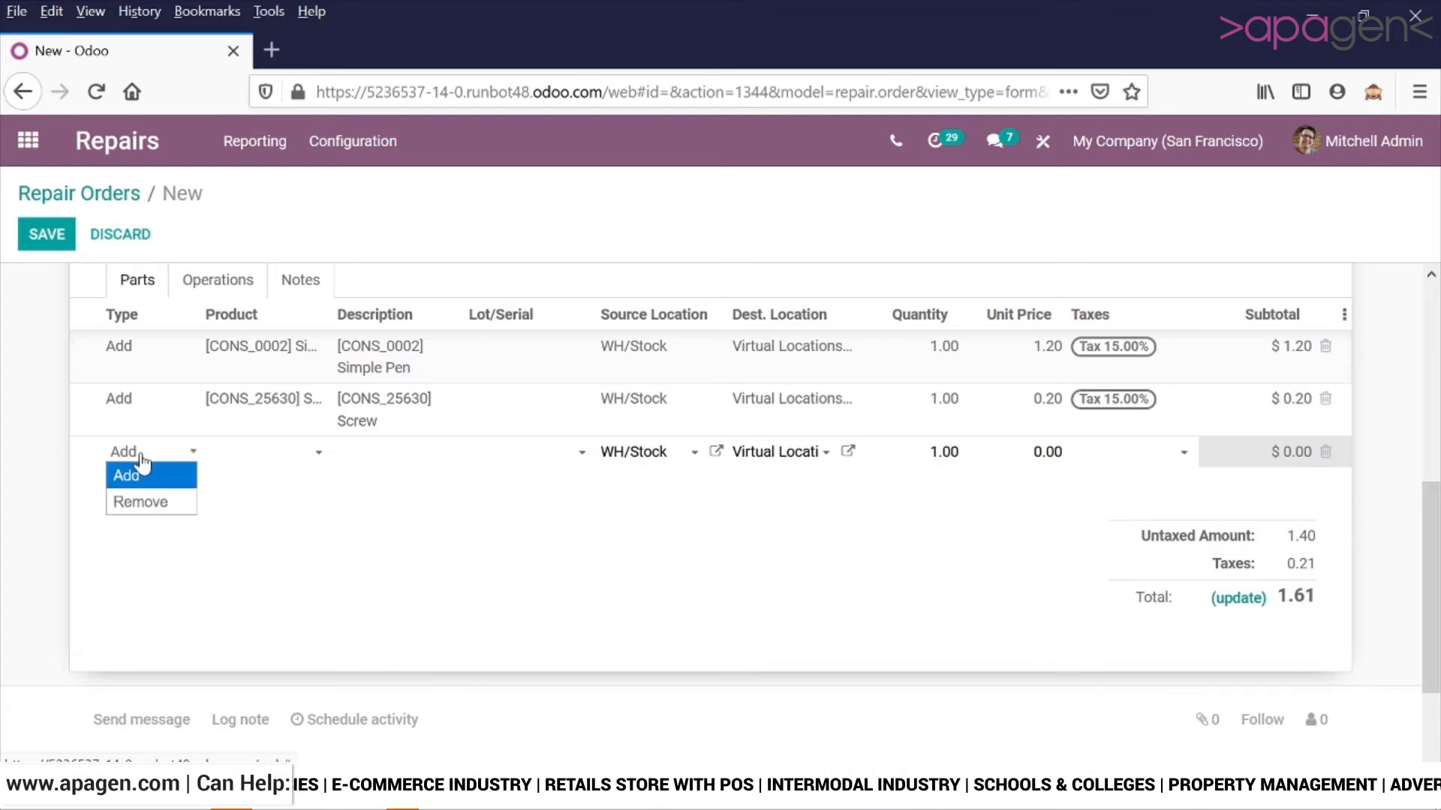
pyautogui.click(151, 497)
pyautogui.click(276, 464)
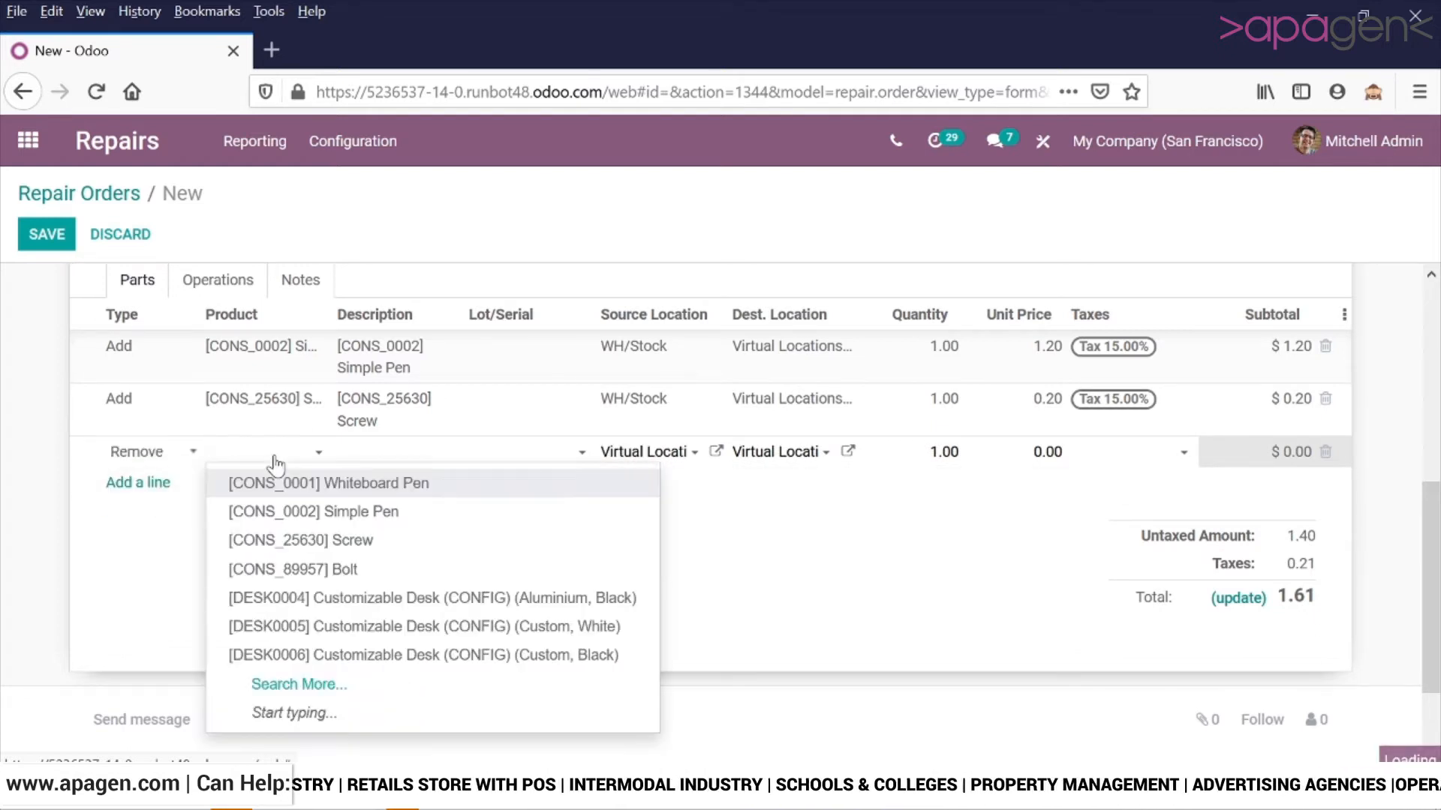
pyautogui.click(299, 569)
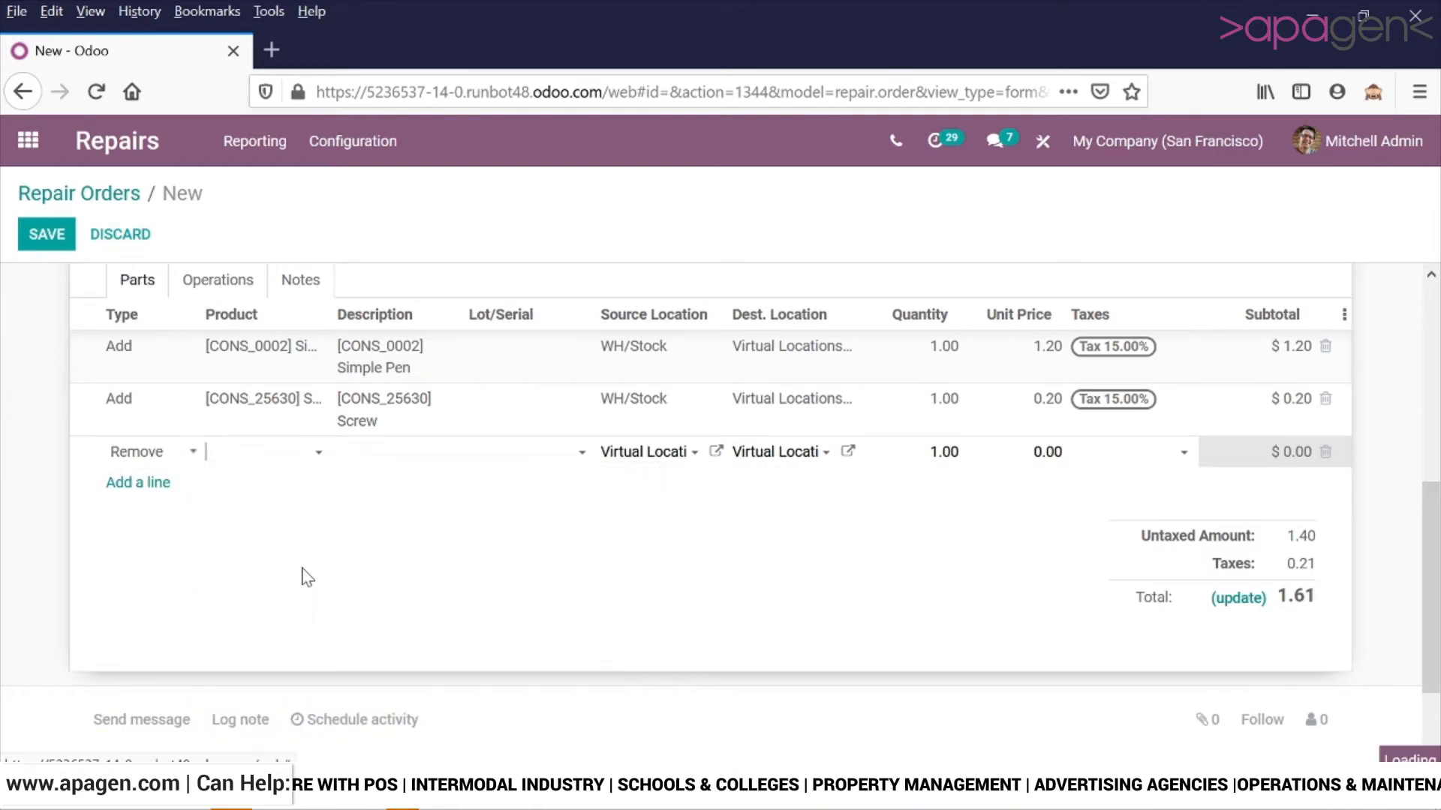
pyautogui.click(703, 202)
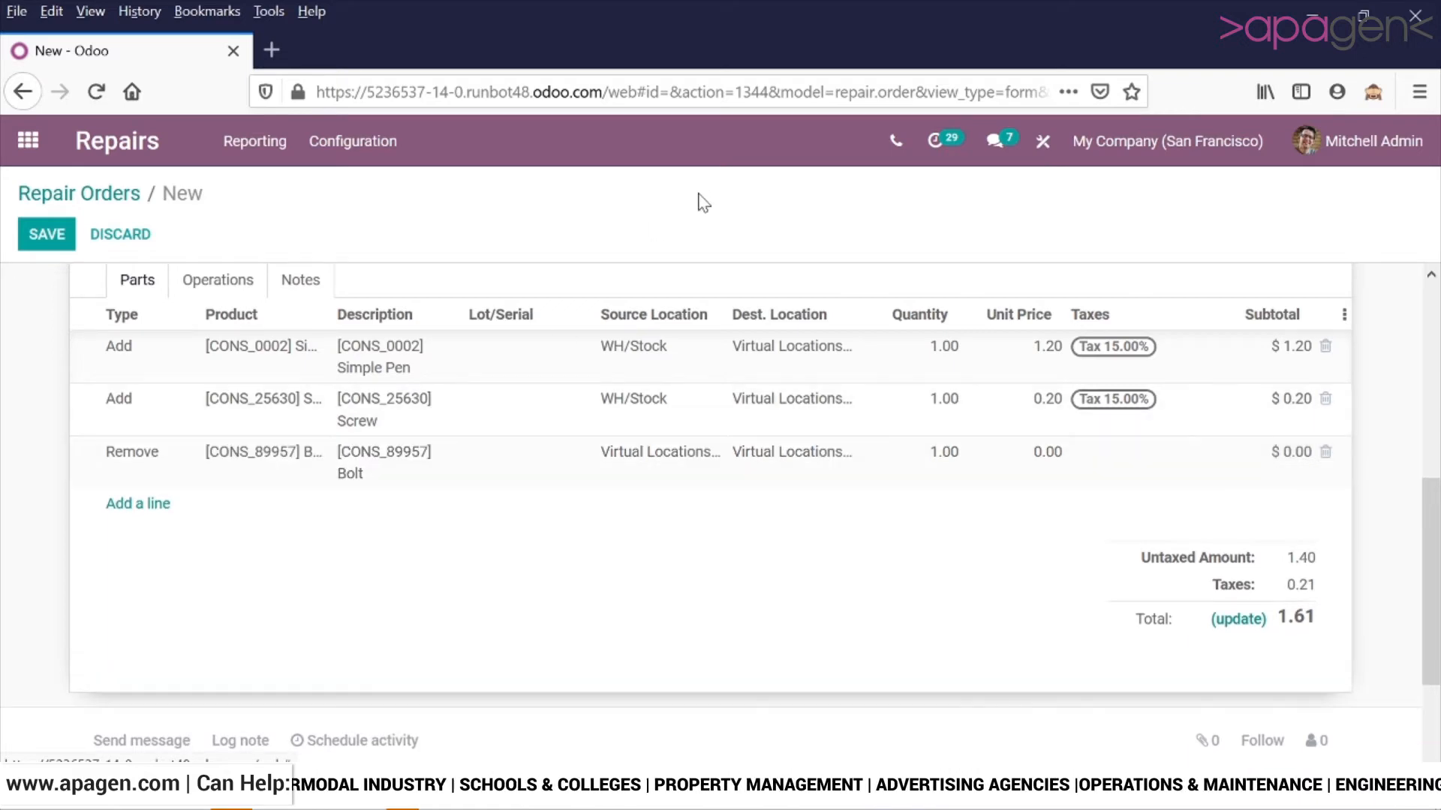
# Review the repair order's details and parts, update its total and save the order.
pyautogui.scroll(4, 732, 454)
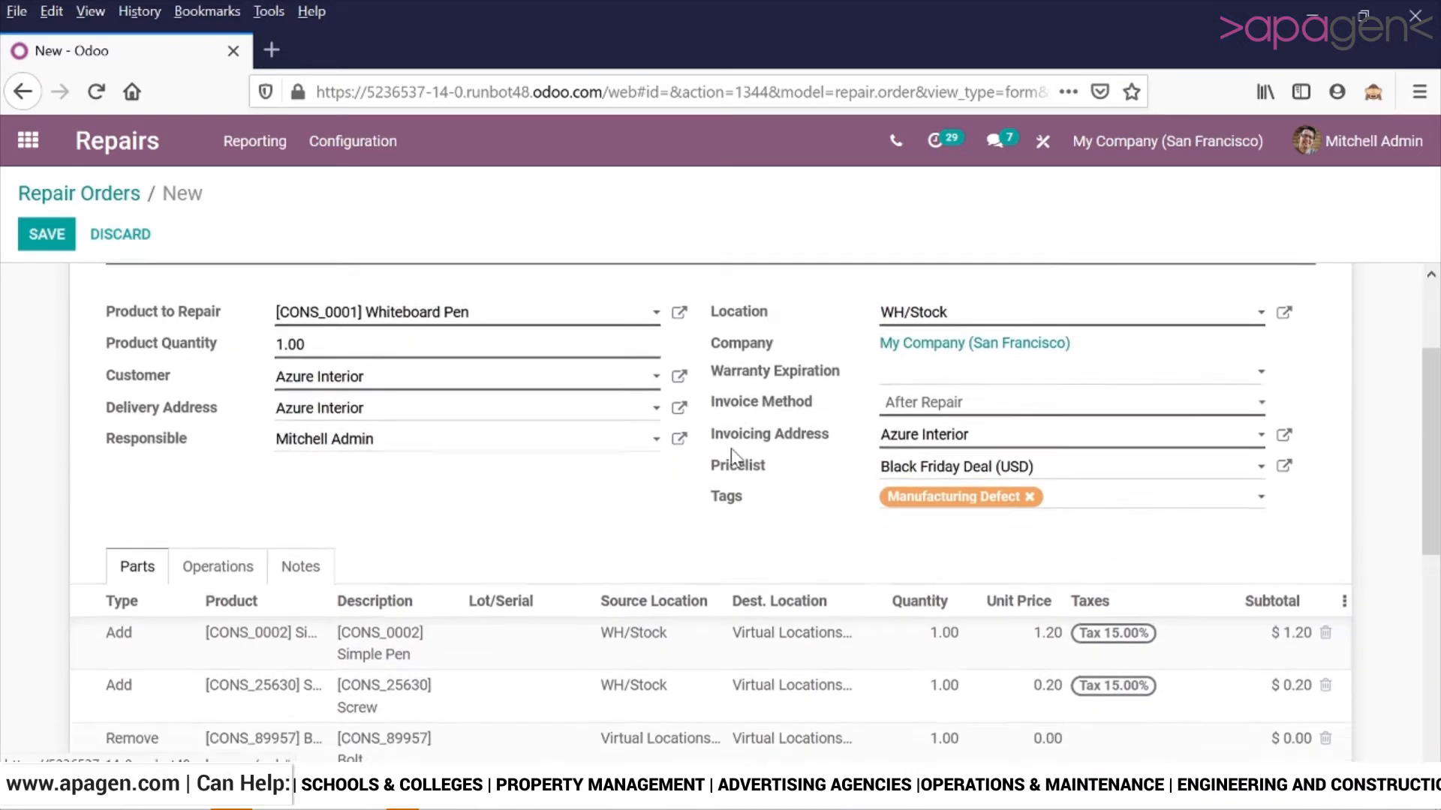
pyautogui.scroll(-5, 780, 308)
pyautogui.scroll(3, 782, 300)
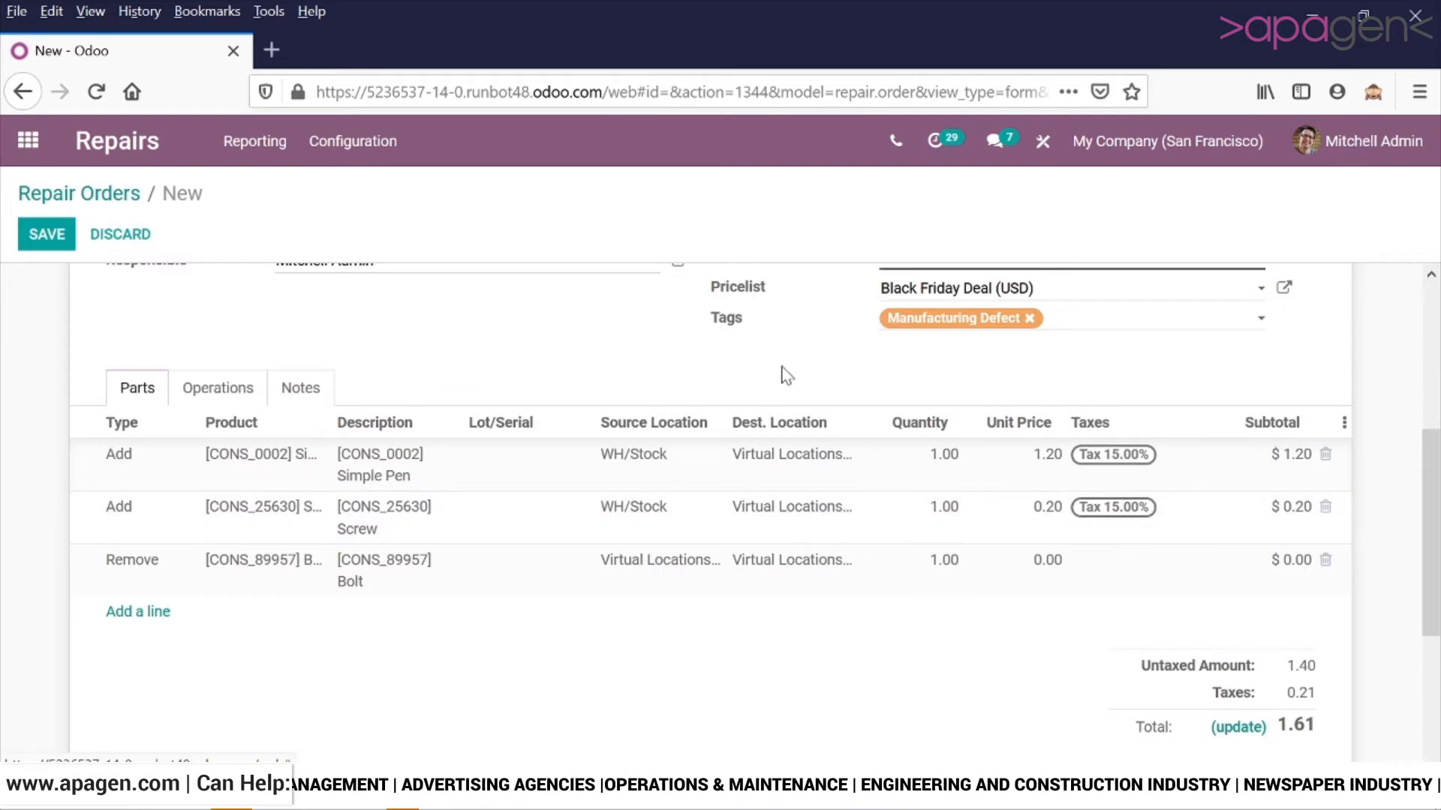
pyautogui.scroll(1, 940, 584)
pyautogui.scroll(4, 943, 593)
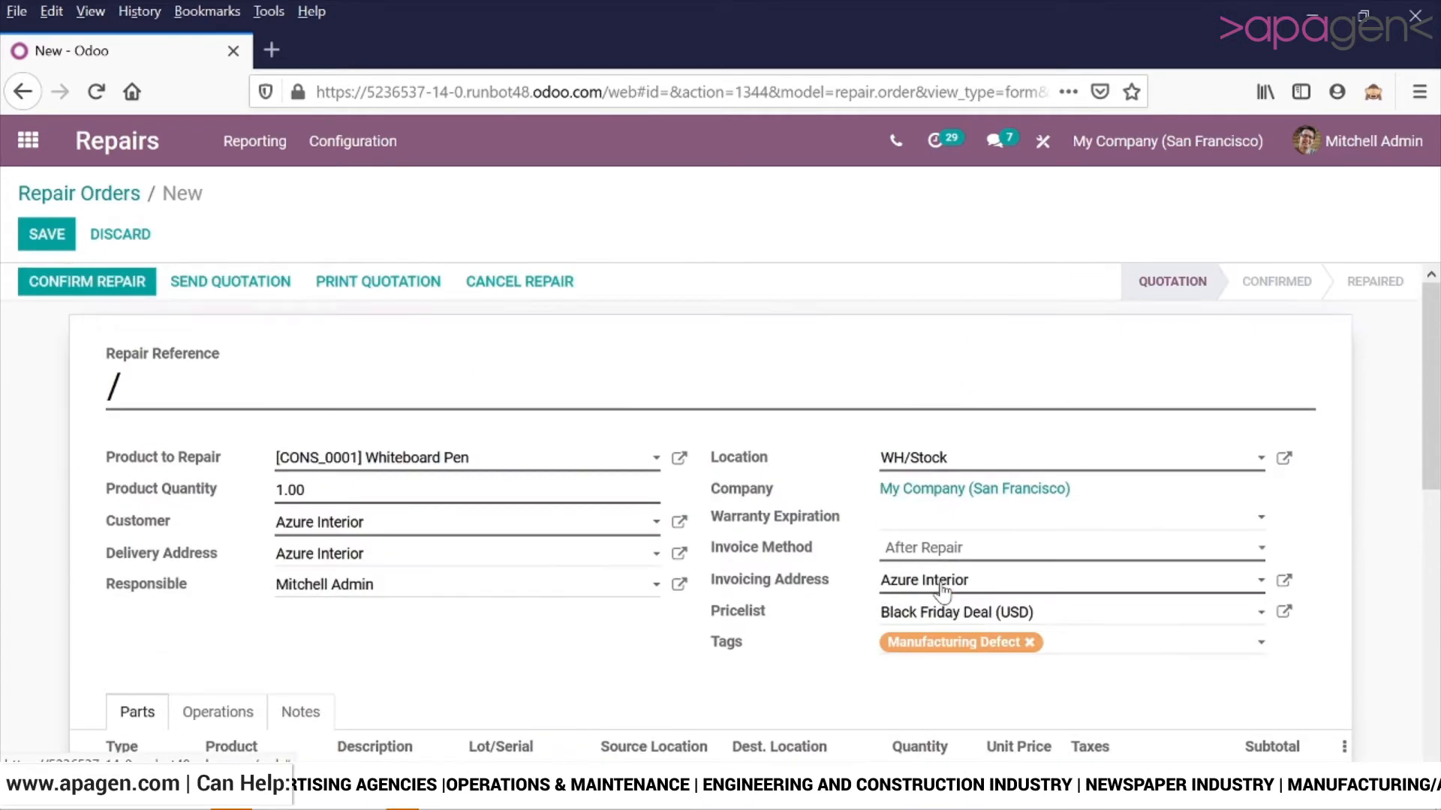
pyautogui.scroll(-5, 737, 603)
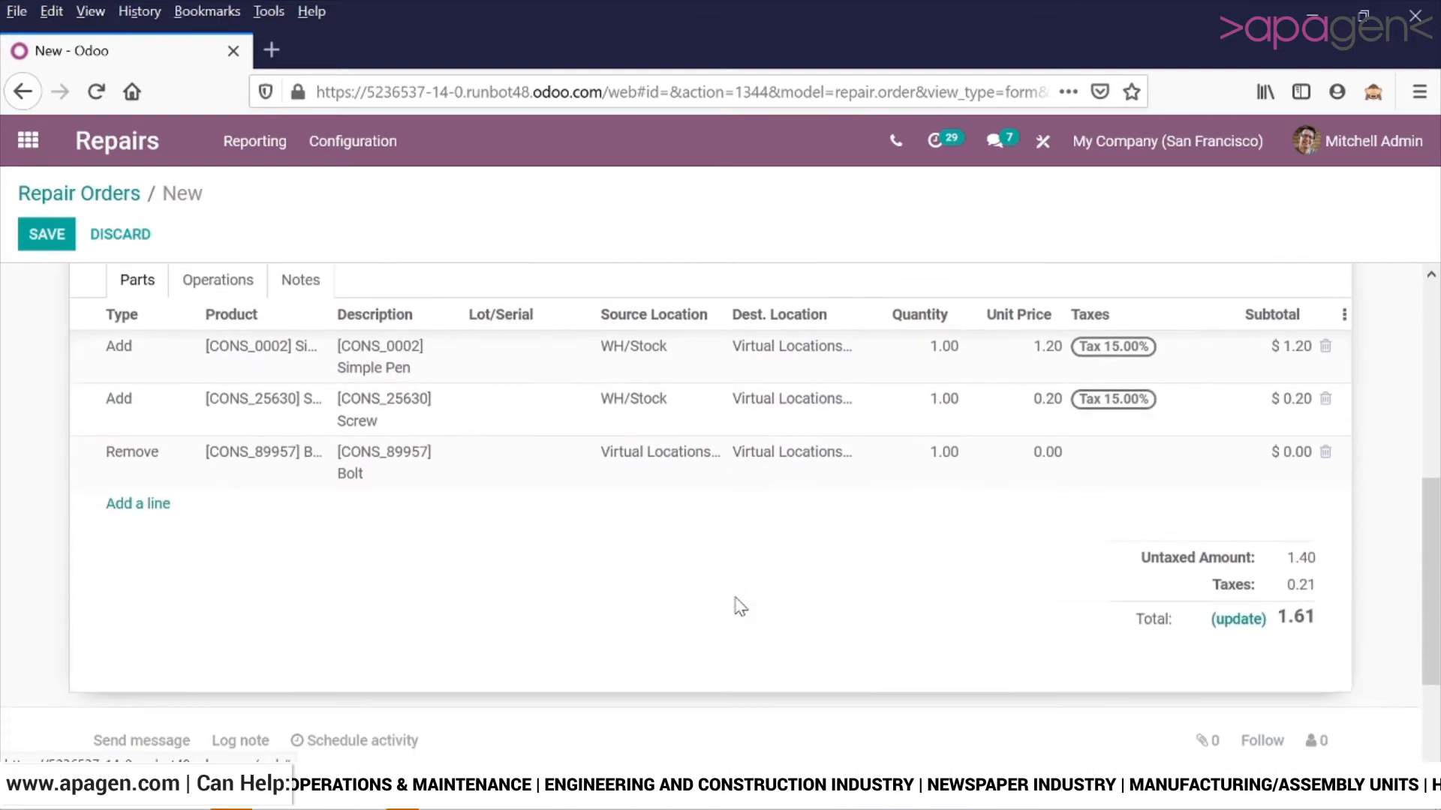
pyautogui.click(1215, 629)
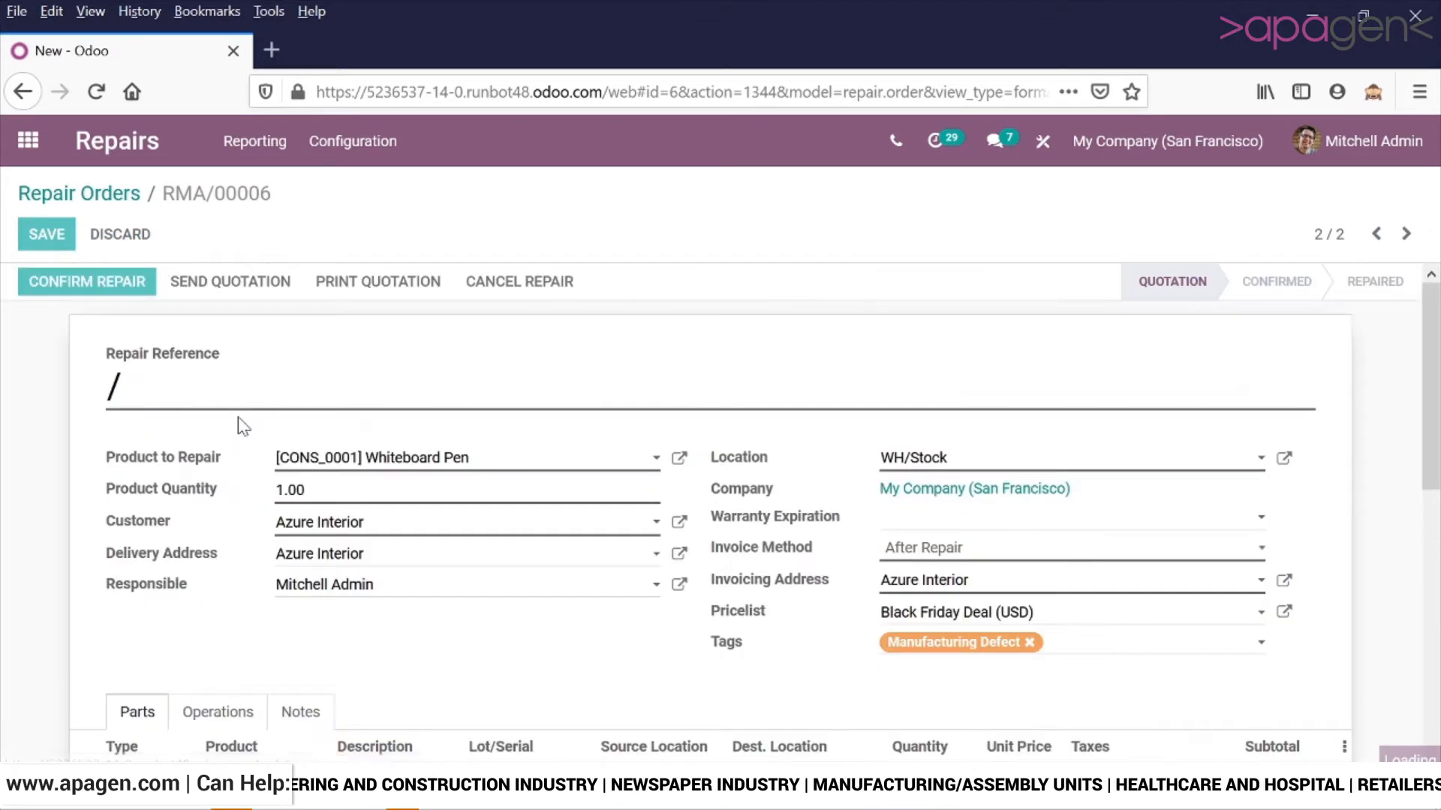
pyautogui.click(45, 233)
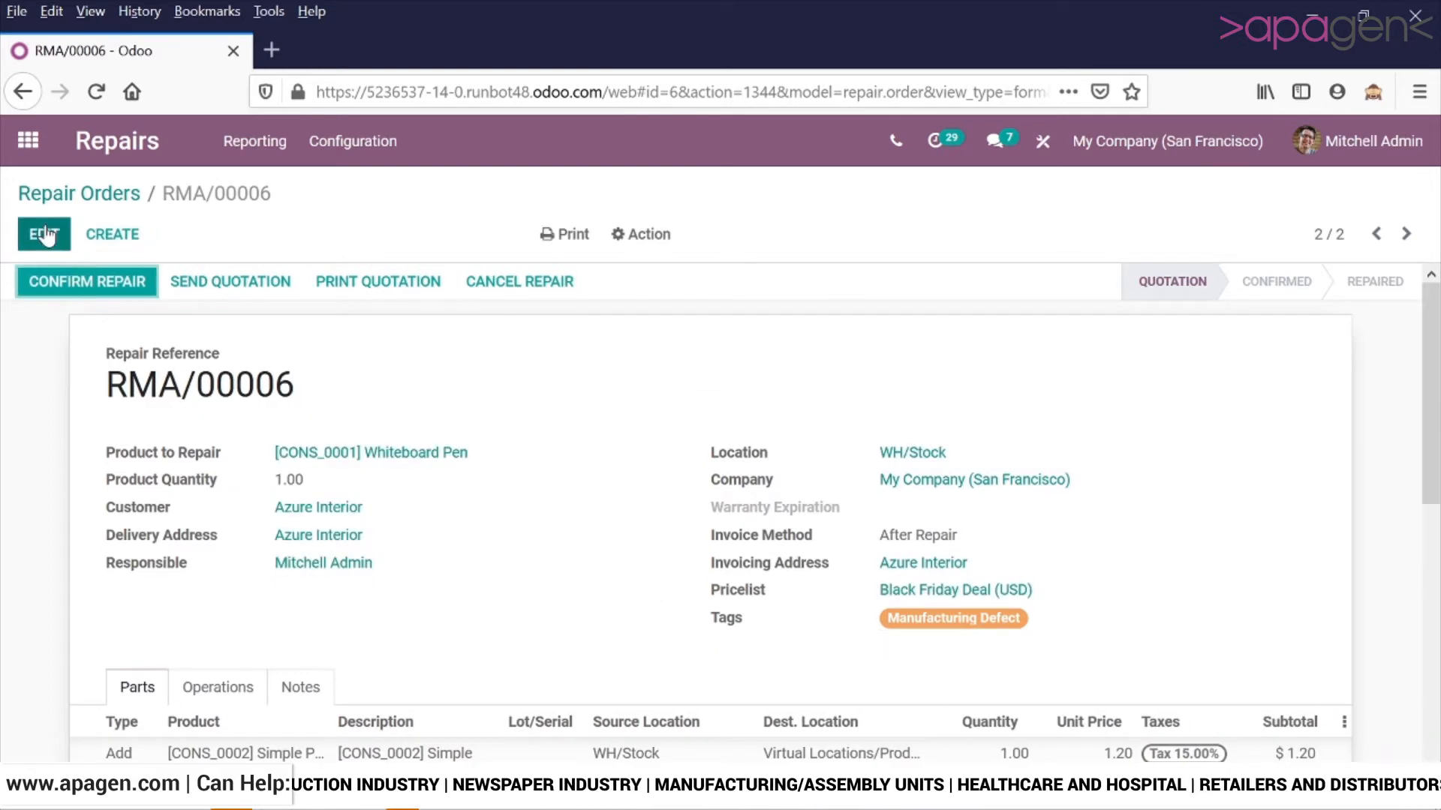
# Review the quotation e-mail drafted for the repair order's customer and close it without sending.
pyautogui.click(256, 298)
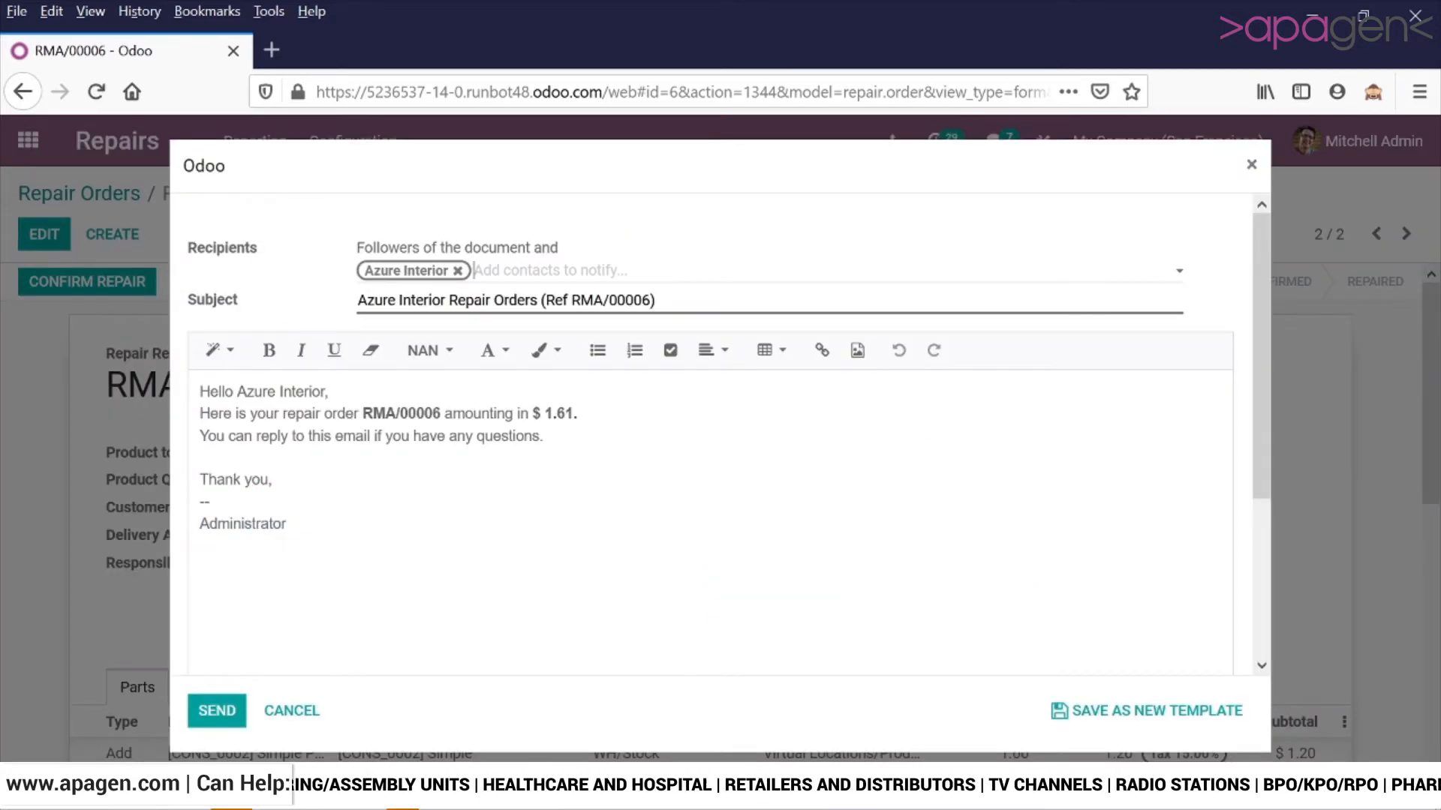
pyautogui.scroll(-5, 713, 525)
pyautogui.click(291, 711)
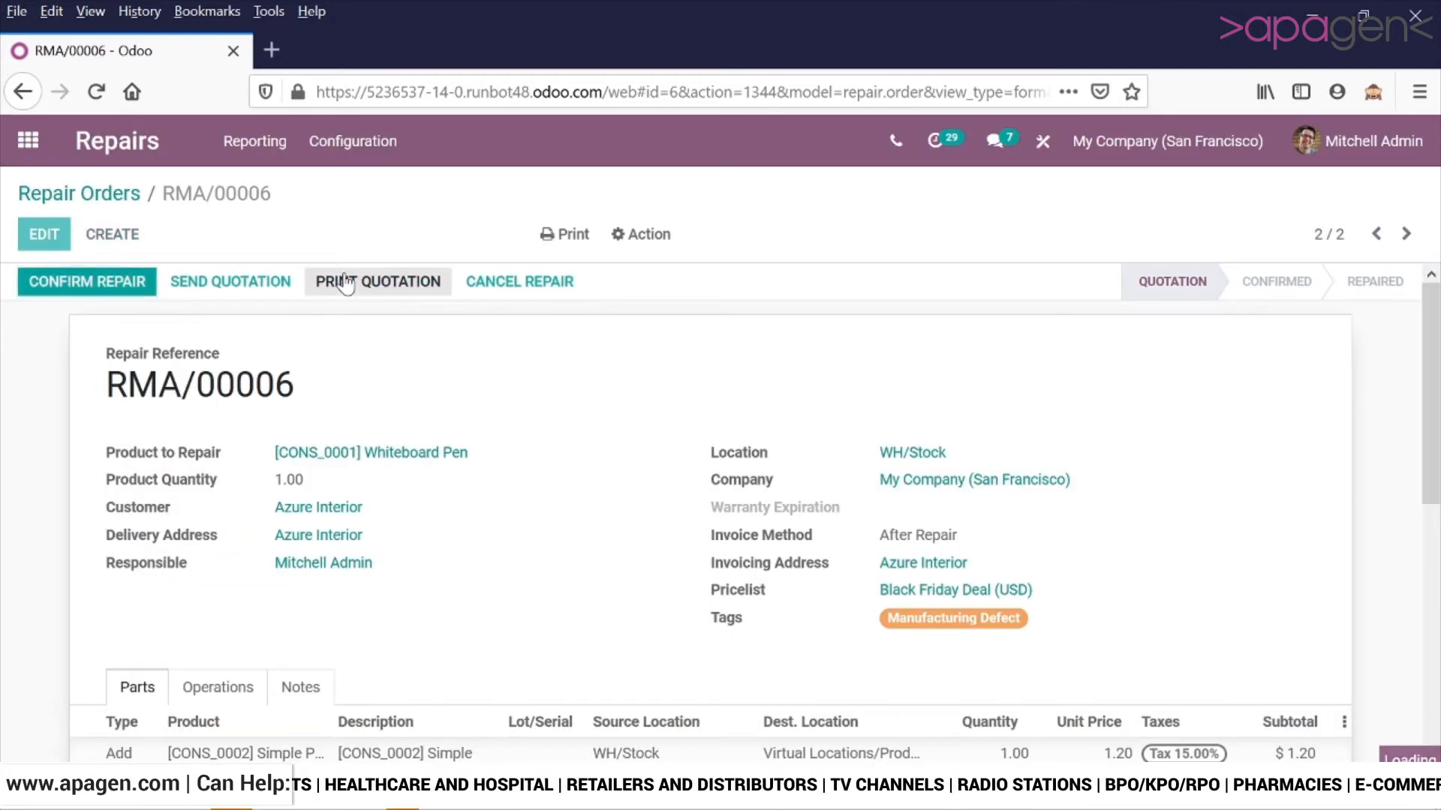
# Print the repair quotation and save it as a PDF in the Downloads folder under its suggested file name.
pyautogui.click(344, 283)
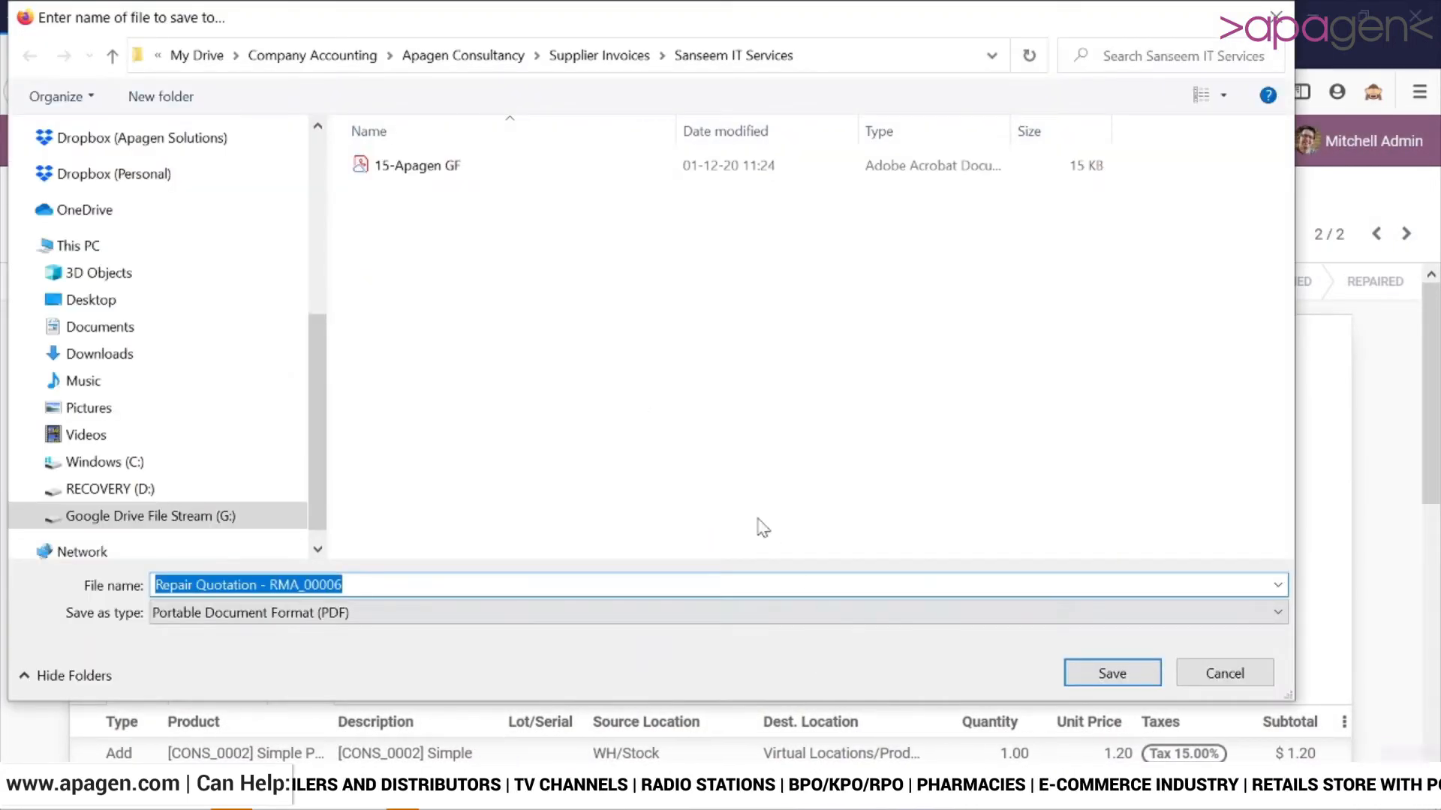
pyautogui.scroll(5, 285, 169)
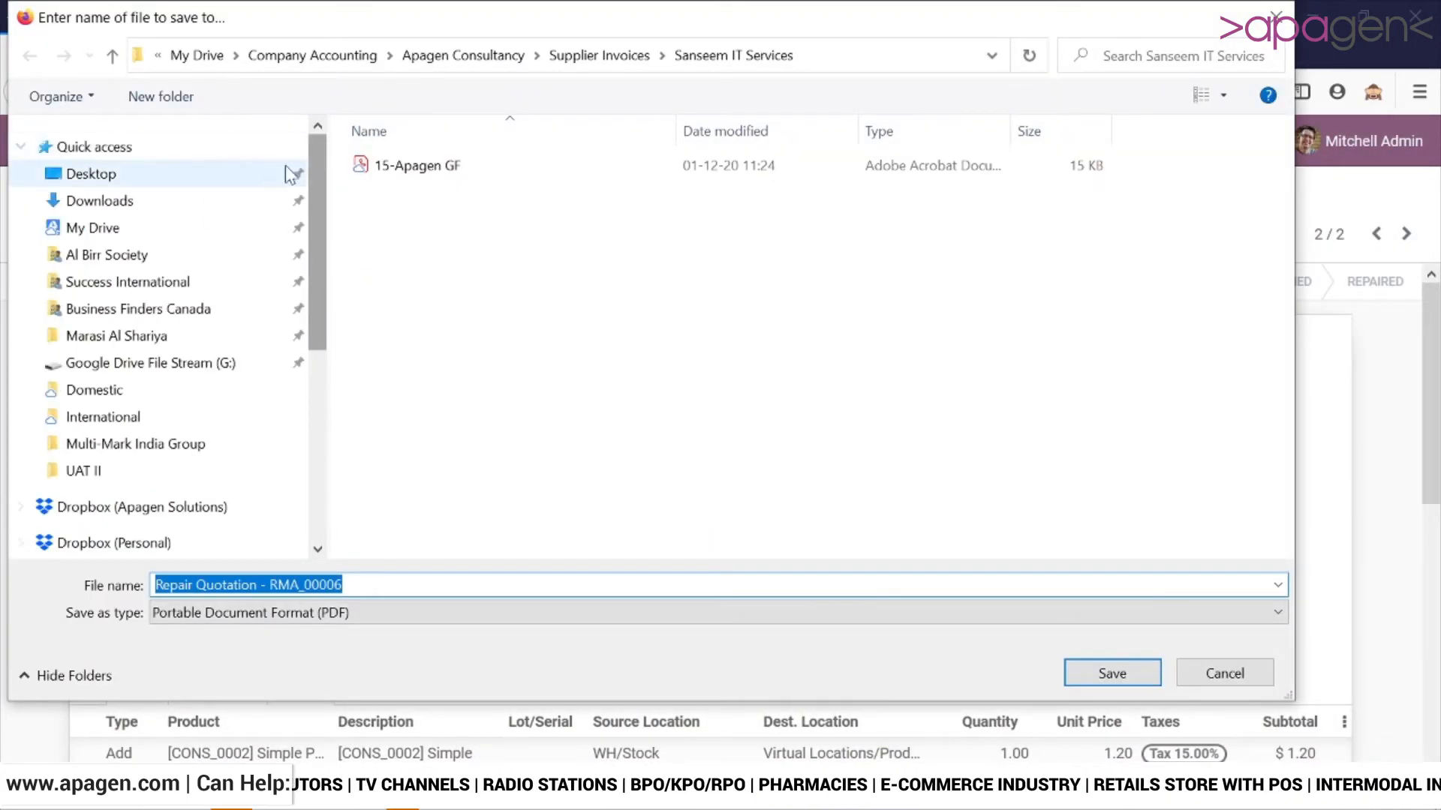
pyautogui.click(262, 180)
pyautogui.click(259, 199)
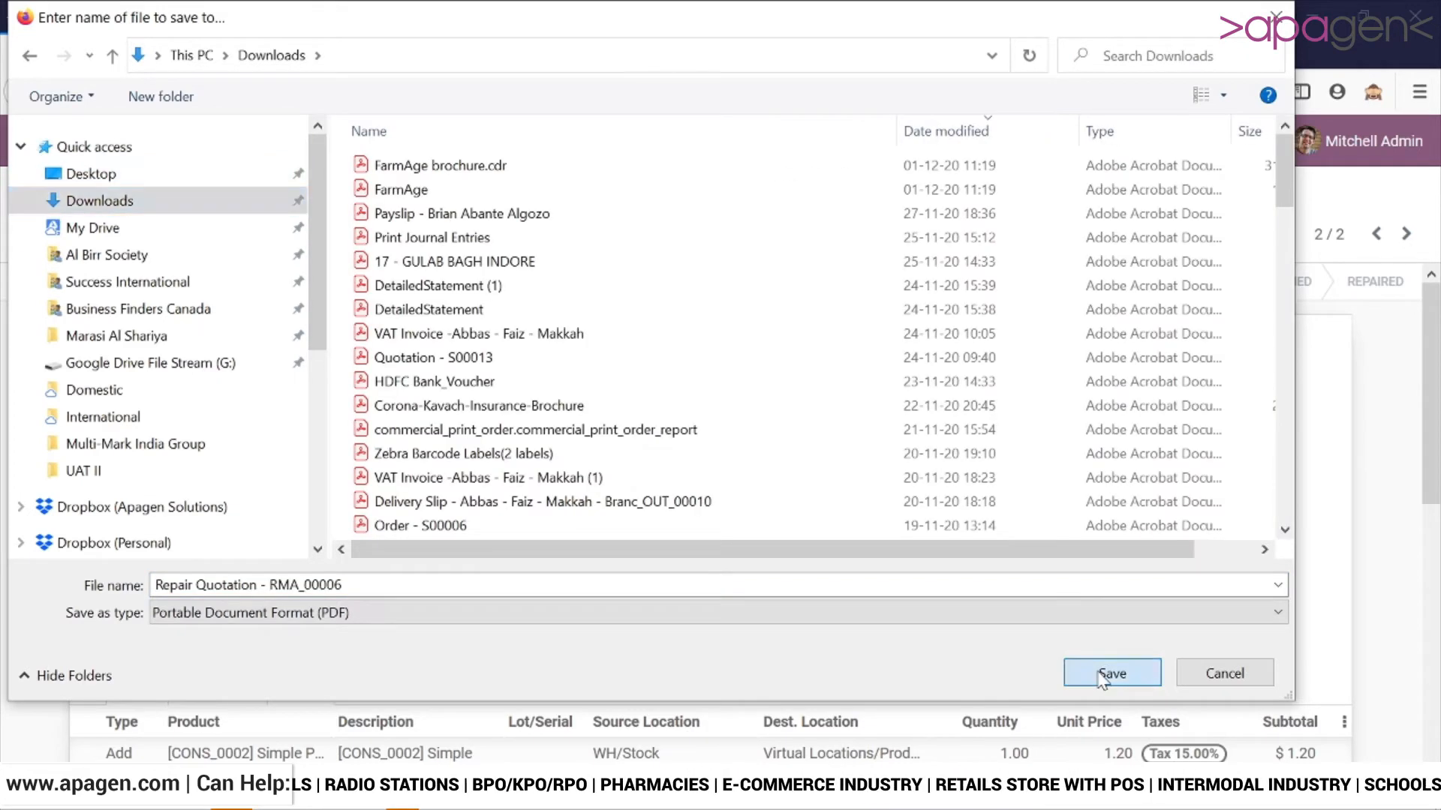
pyautogui.click(1103, 675)
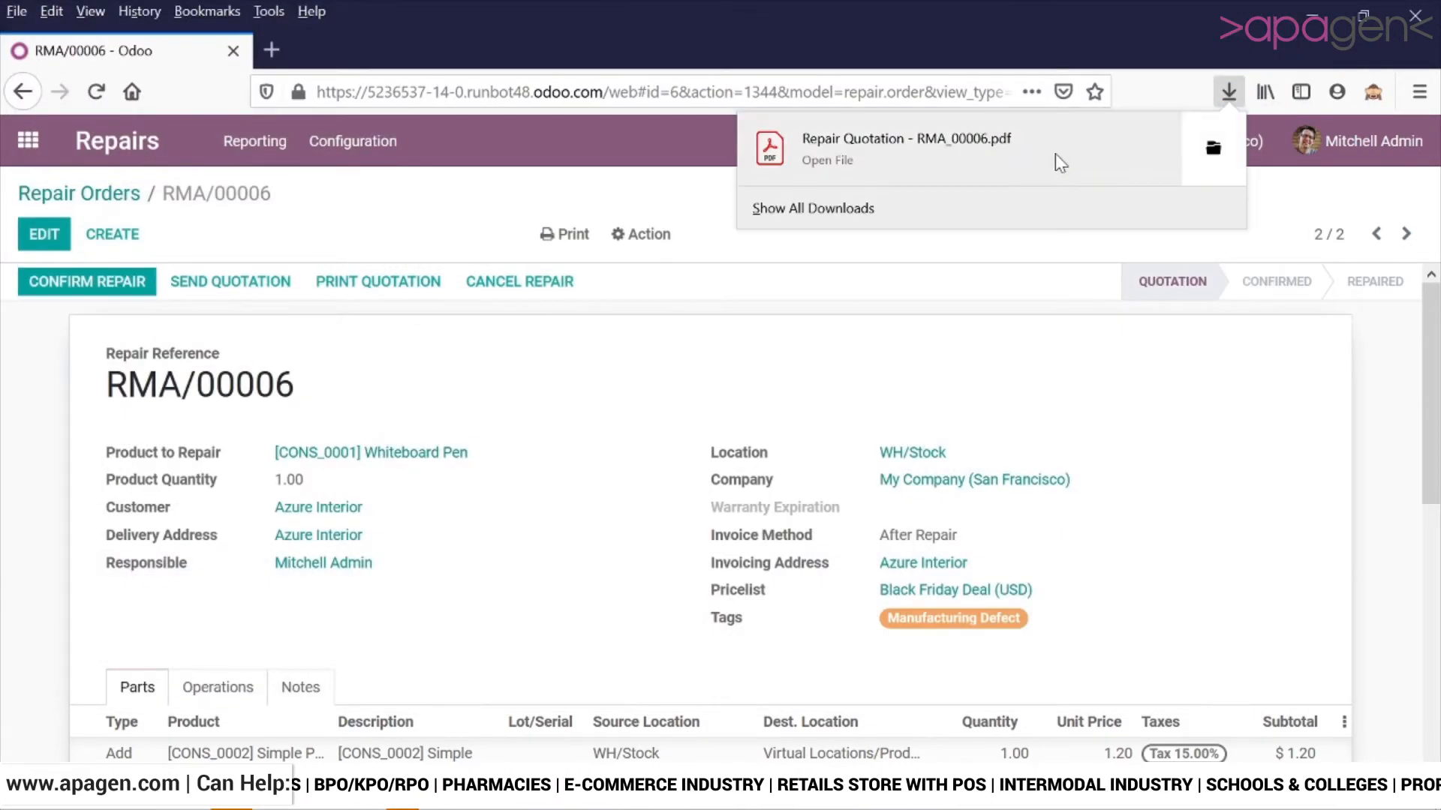
# Open the downloaded repair quotation PDF, check its parts lines and totals, and return to the repair order in the browser.
pyautogui.click(1059, 163)
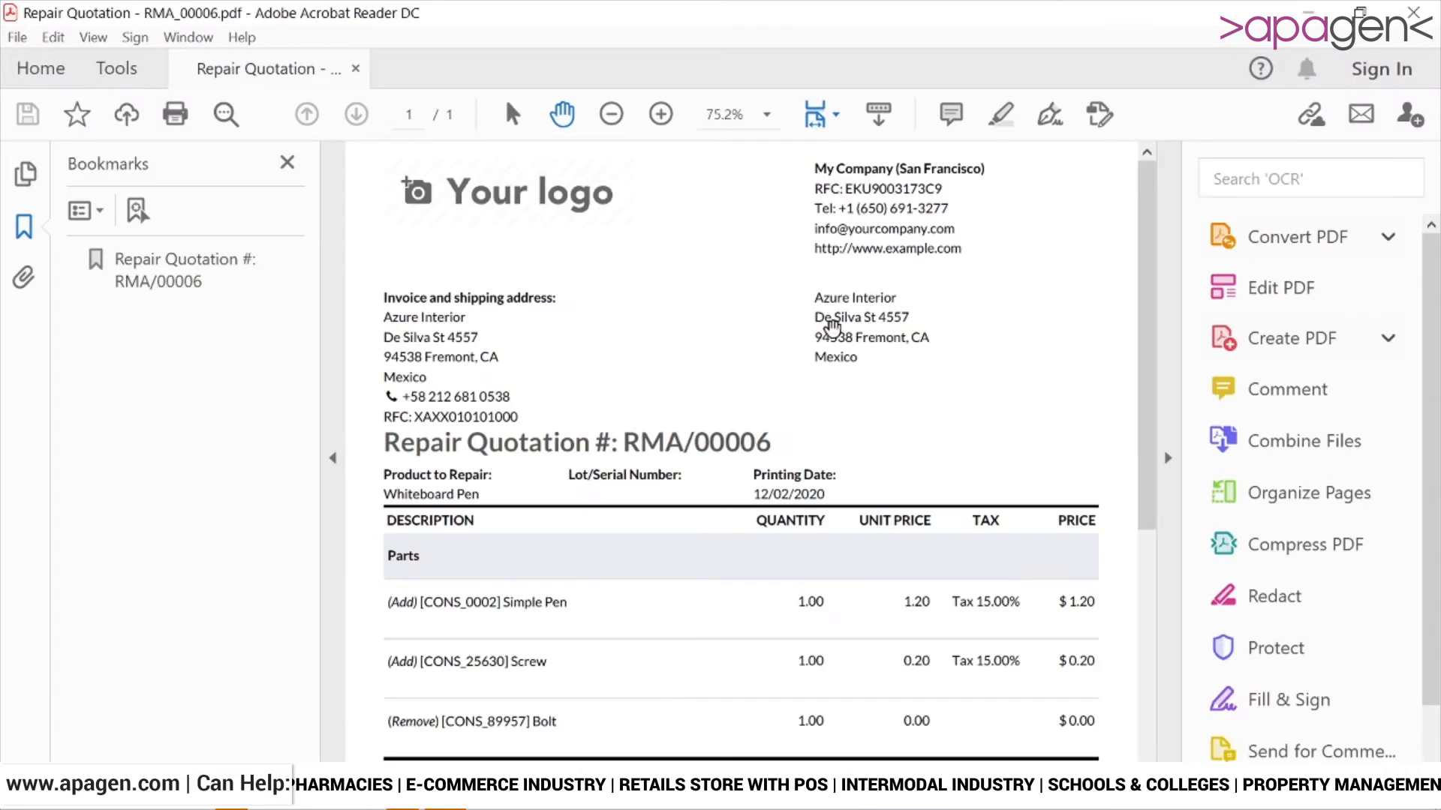
pyautogui.scroll(-3, 801, 333)
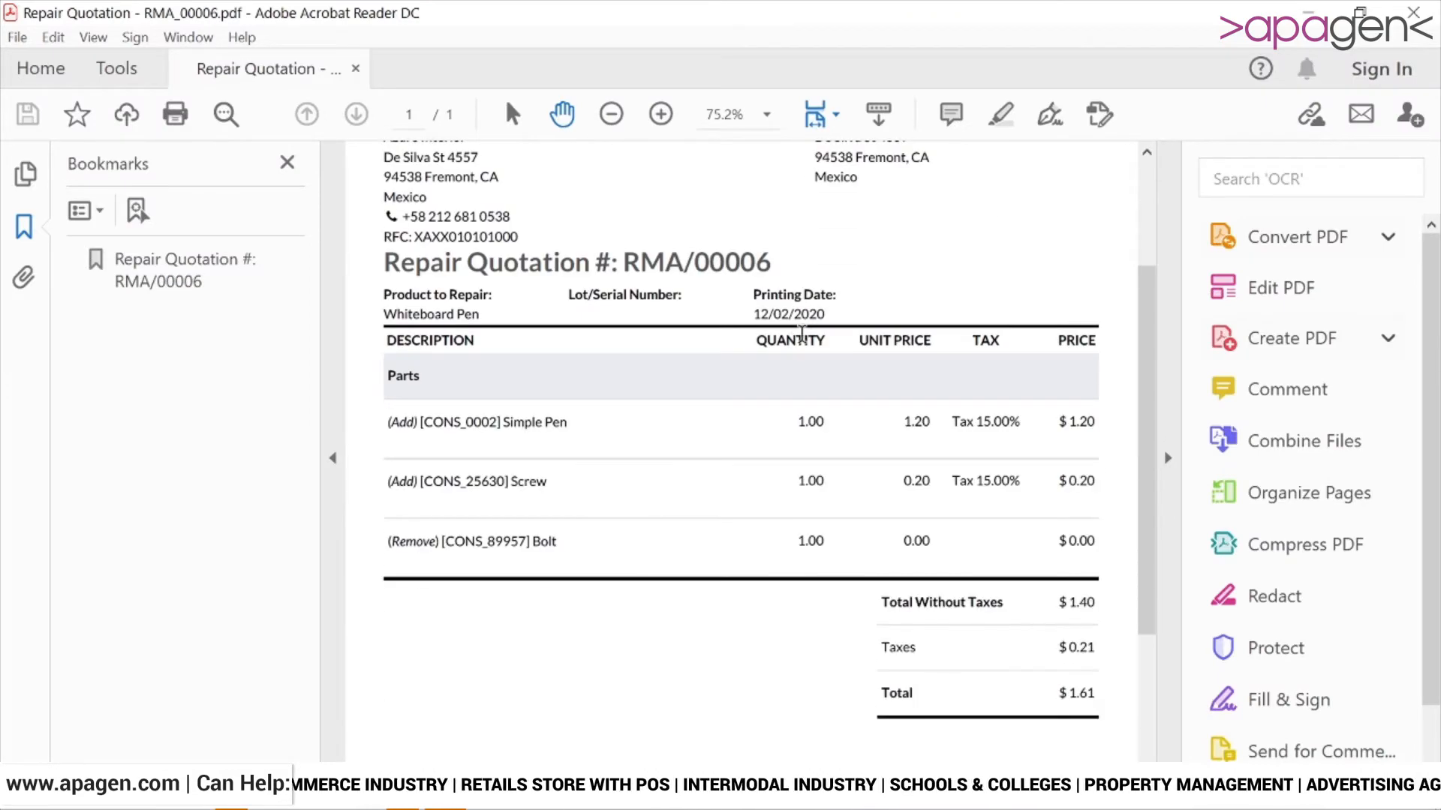
pyautogui.scroll(-2, 801, 333)
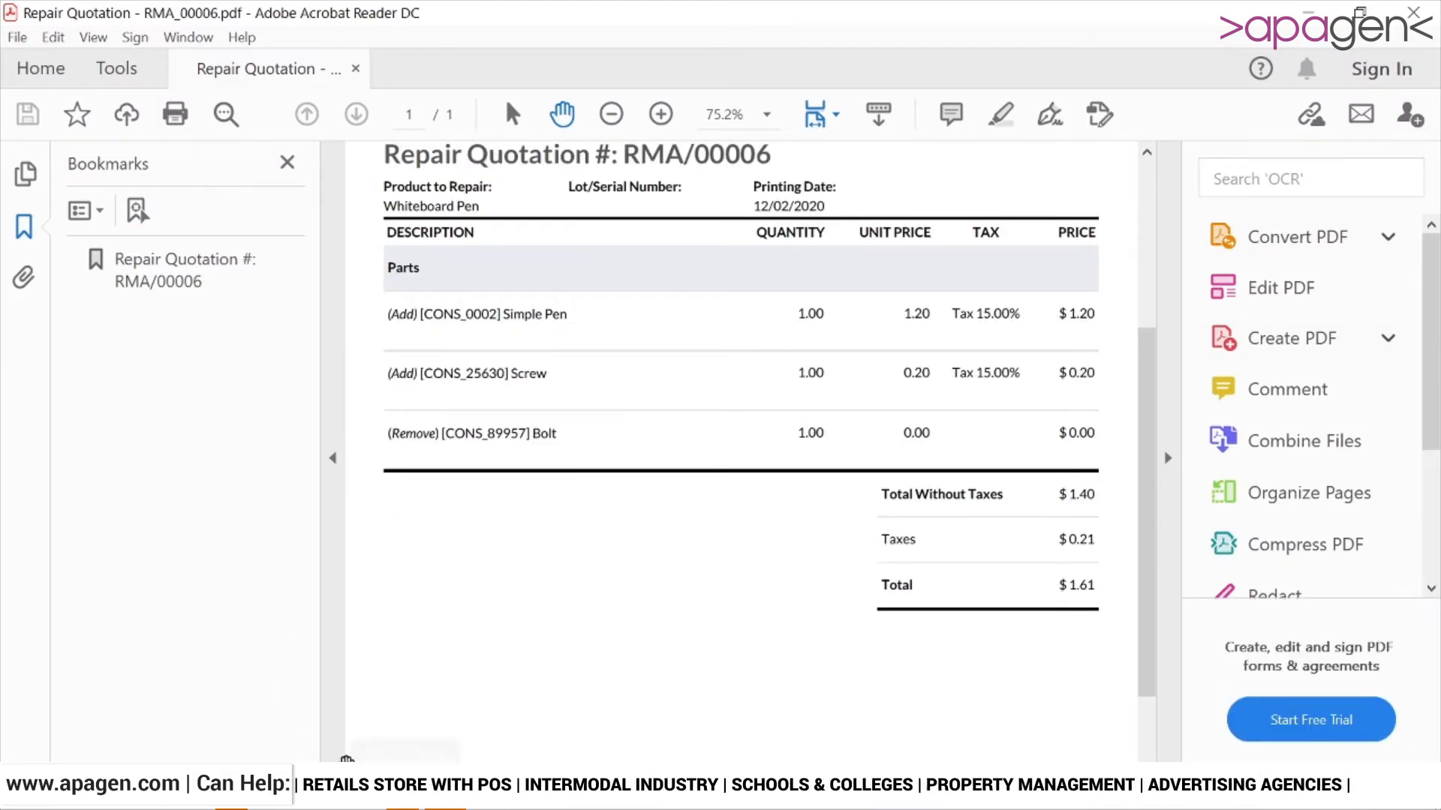
pyautogui.click(231, 788)
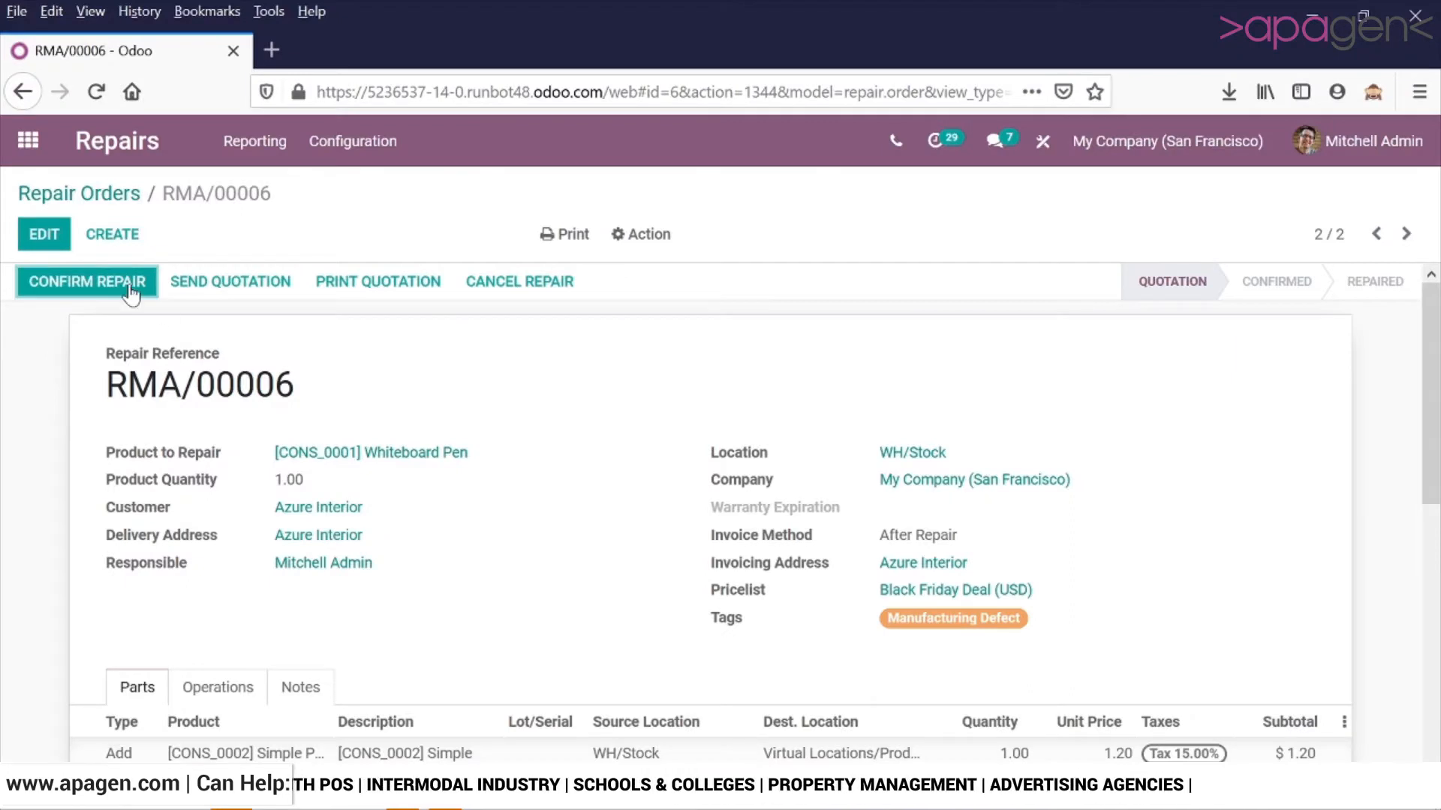
# Confirm the repair order and check its status, parts lines and operations.
pyautogui.click(82, 282)
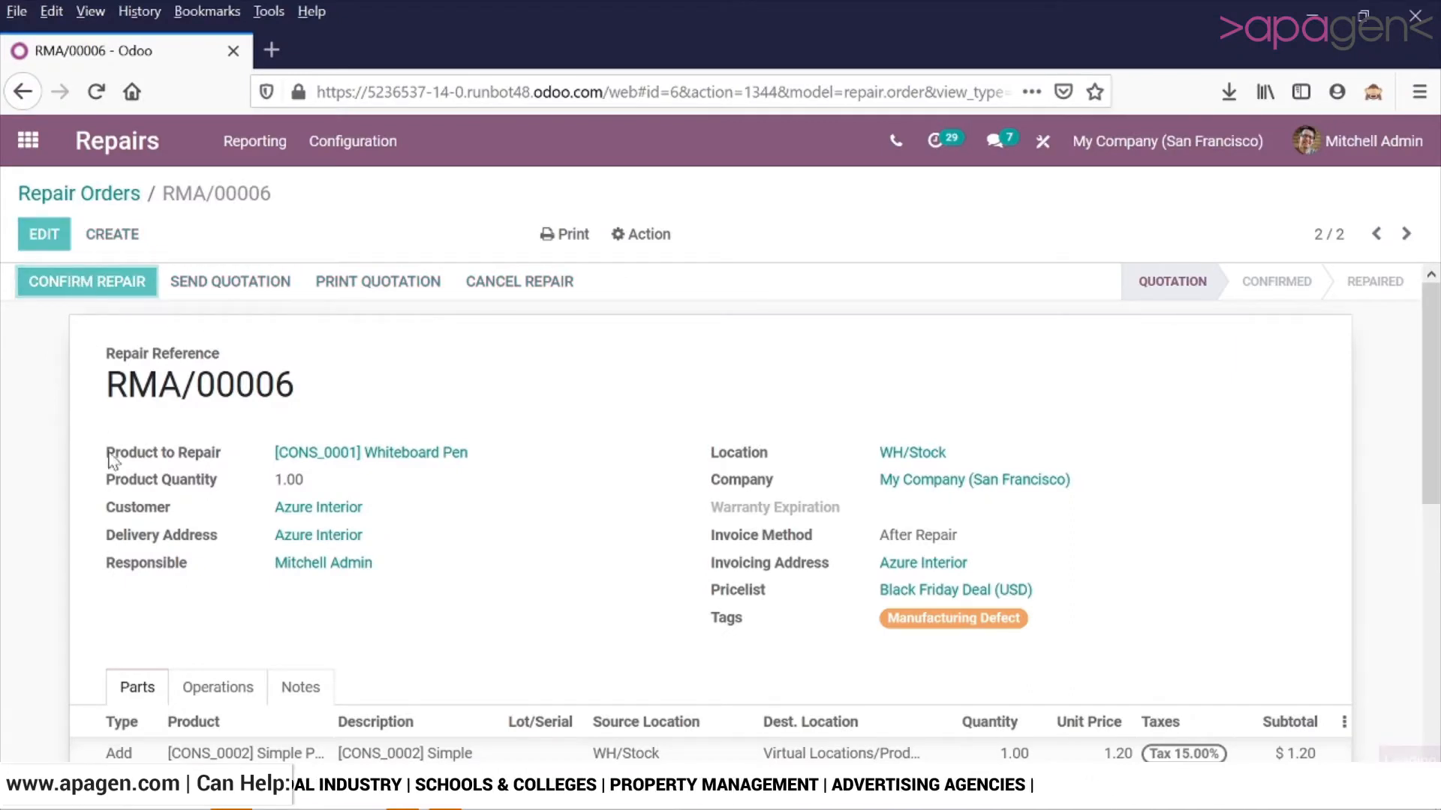
pyautogui.scroll(-3, 722, 416)
pyautogui.scroll(3, 723, 417)
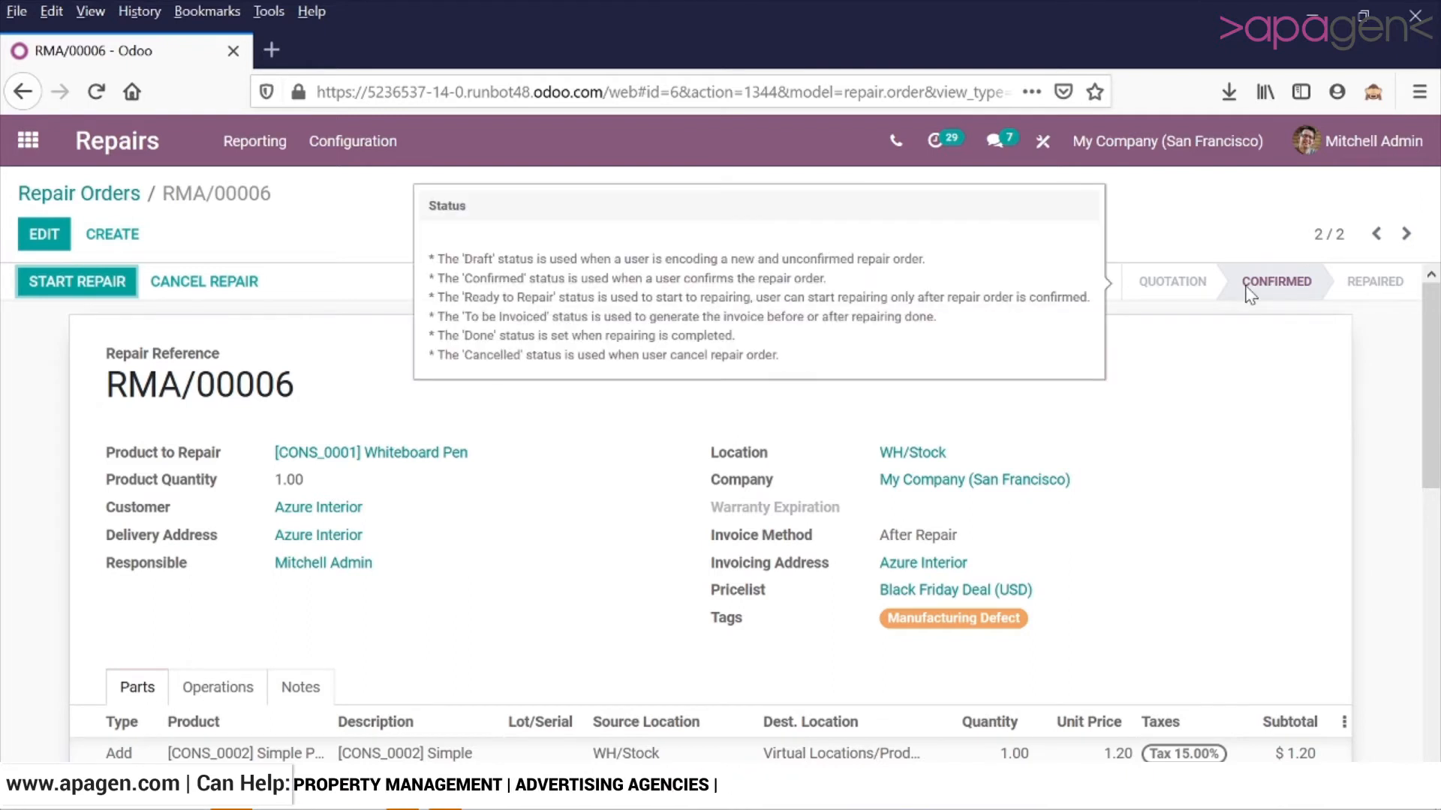
pyautogui.scroll(-1, 609, 481)
pyautogui.scroll(-3, 609, 481)
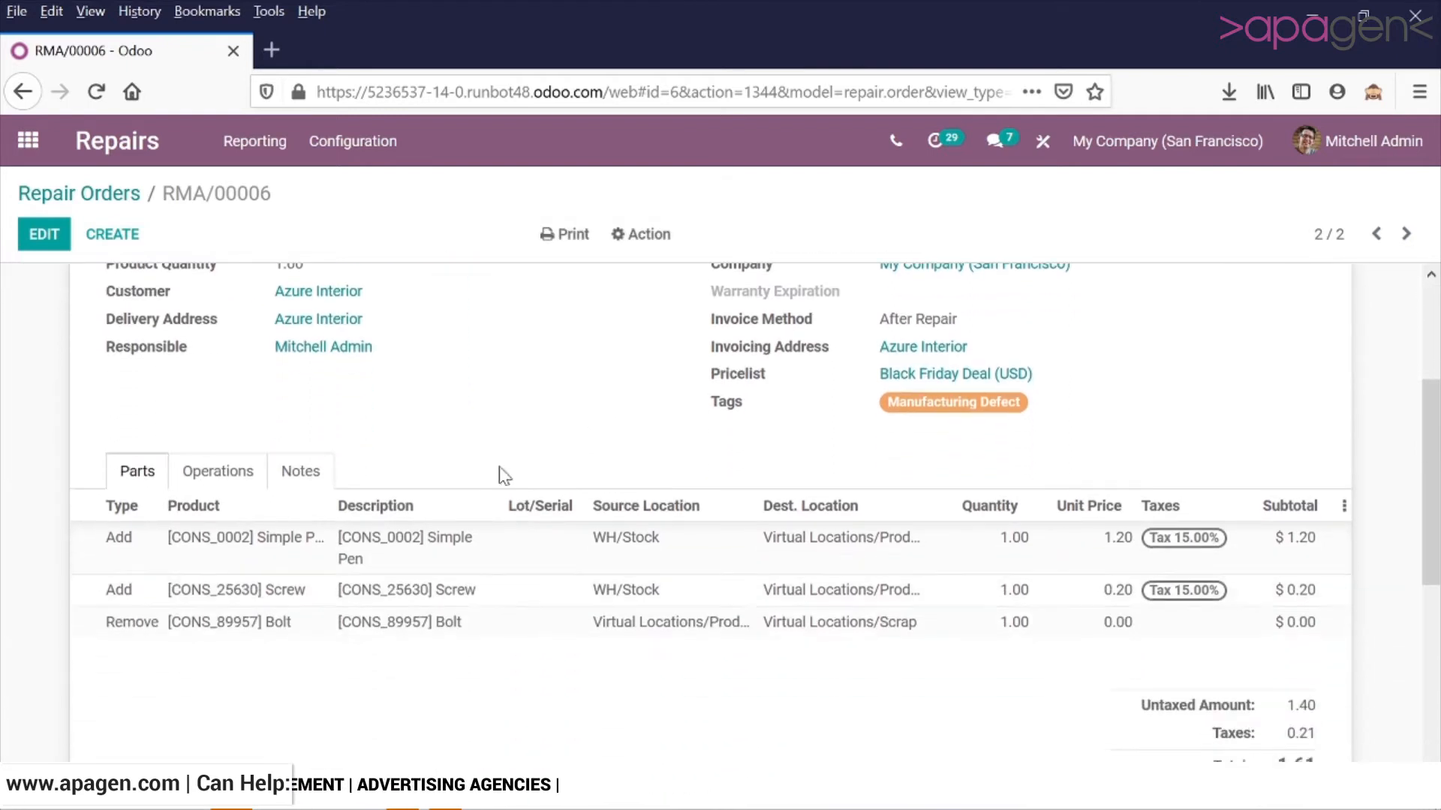
pyautogui.click(220, 488)
pyautogui.scroll(3, 85, 337)
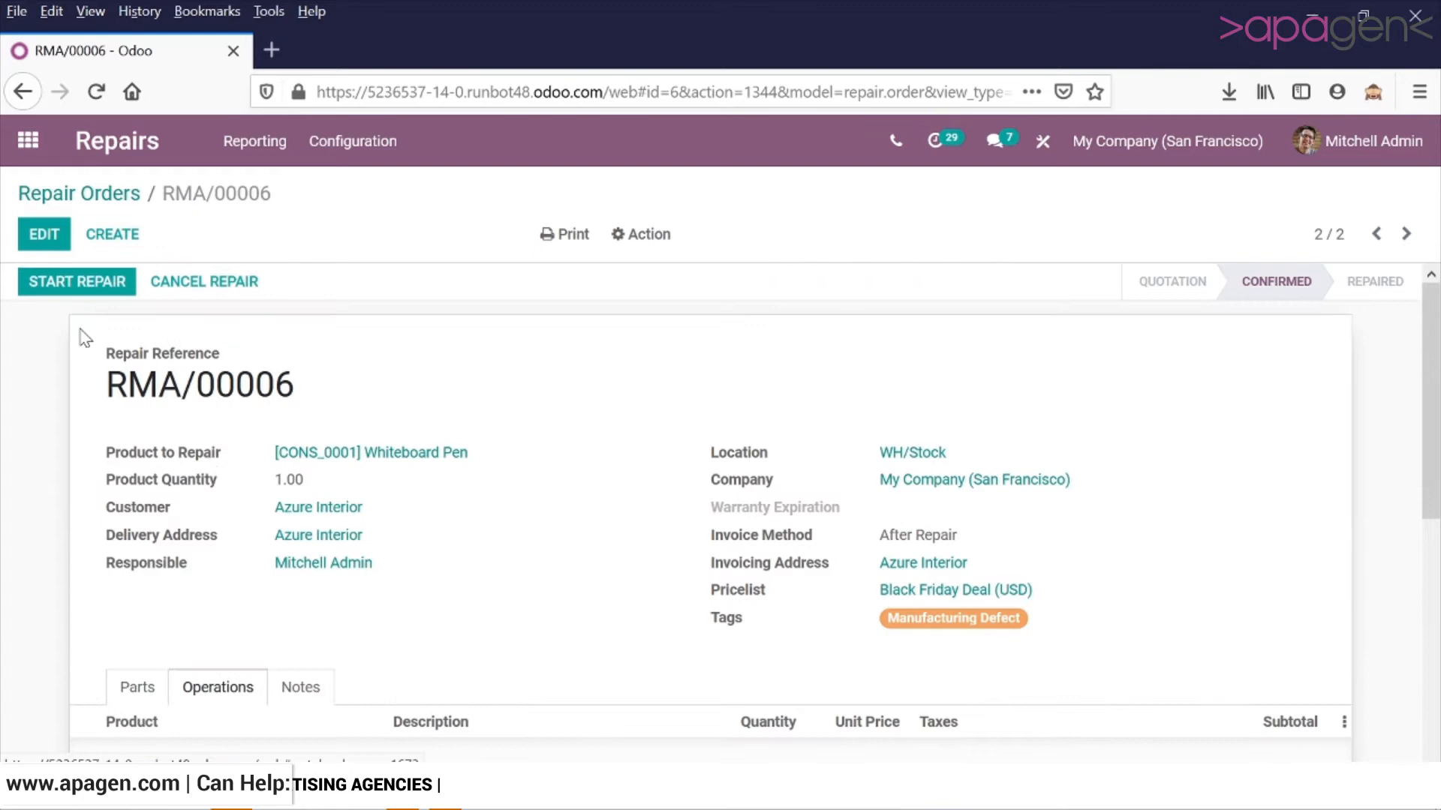
# Start the repair and check the order's operations and parts.
pyautogui.click(68, 283)
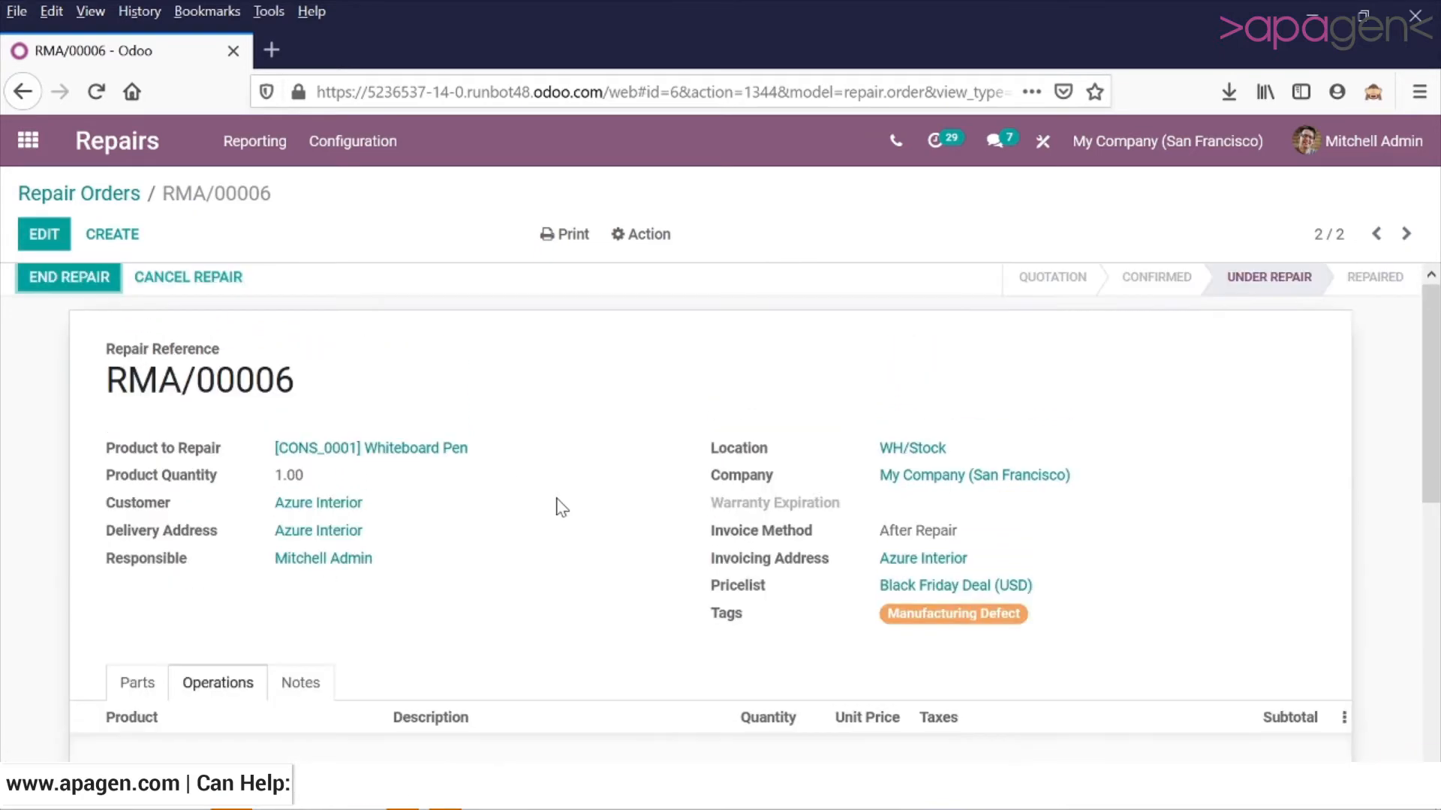
pyautogui.scroll(-3, 557, 507)
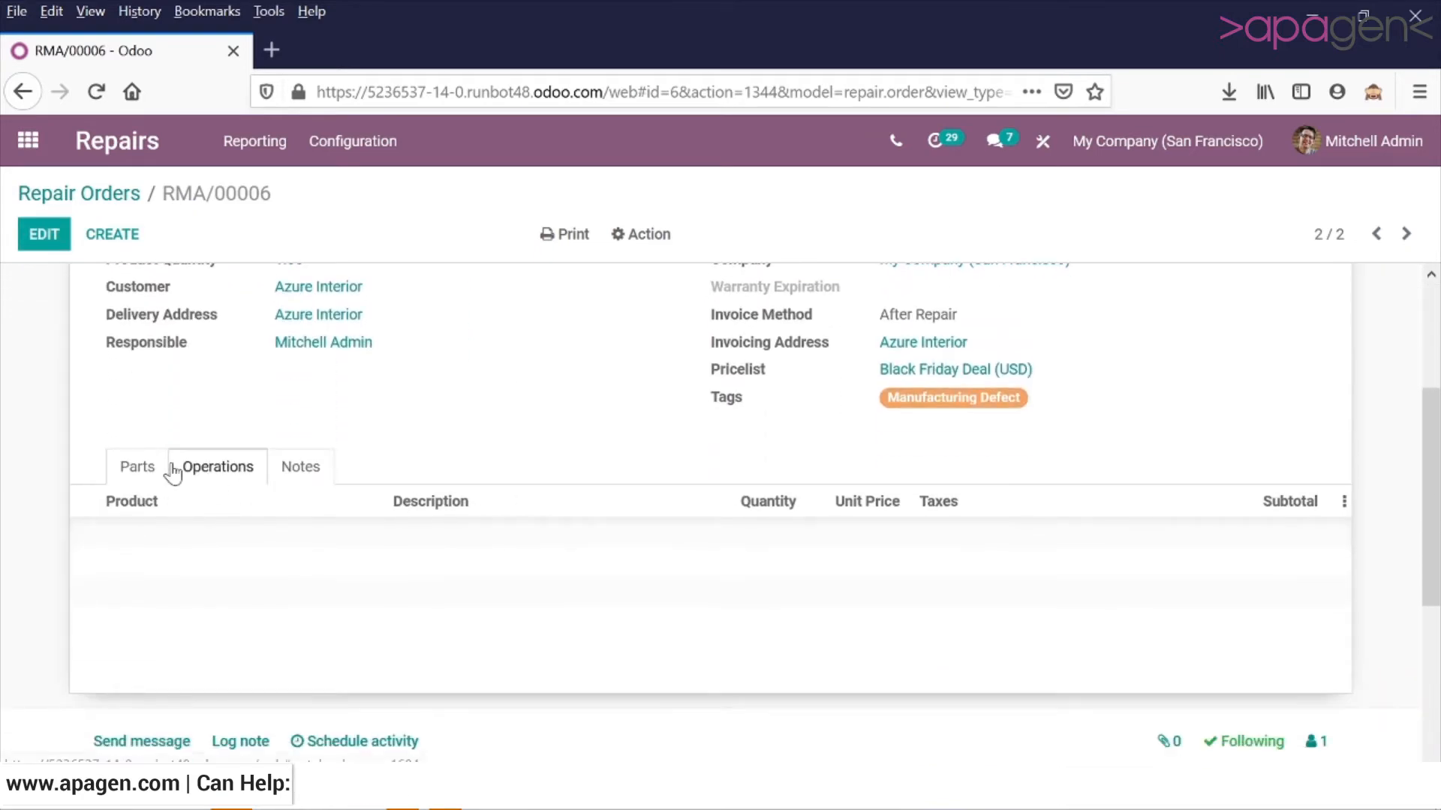
pyautogui.click(137, 469)
pyautogui.scroll(3, 398, 510)
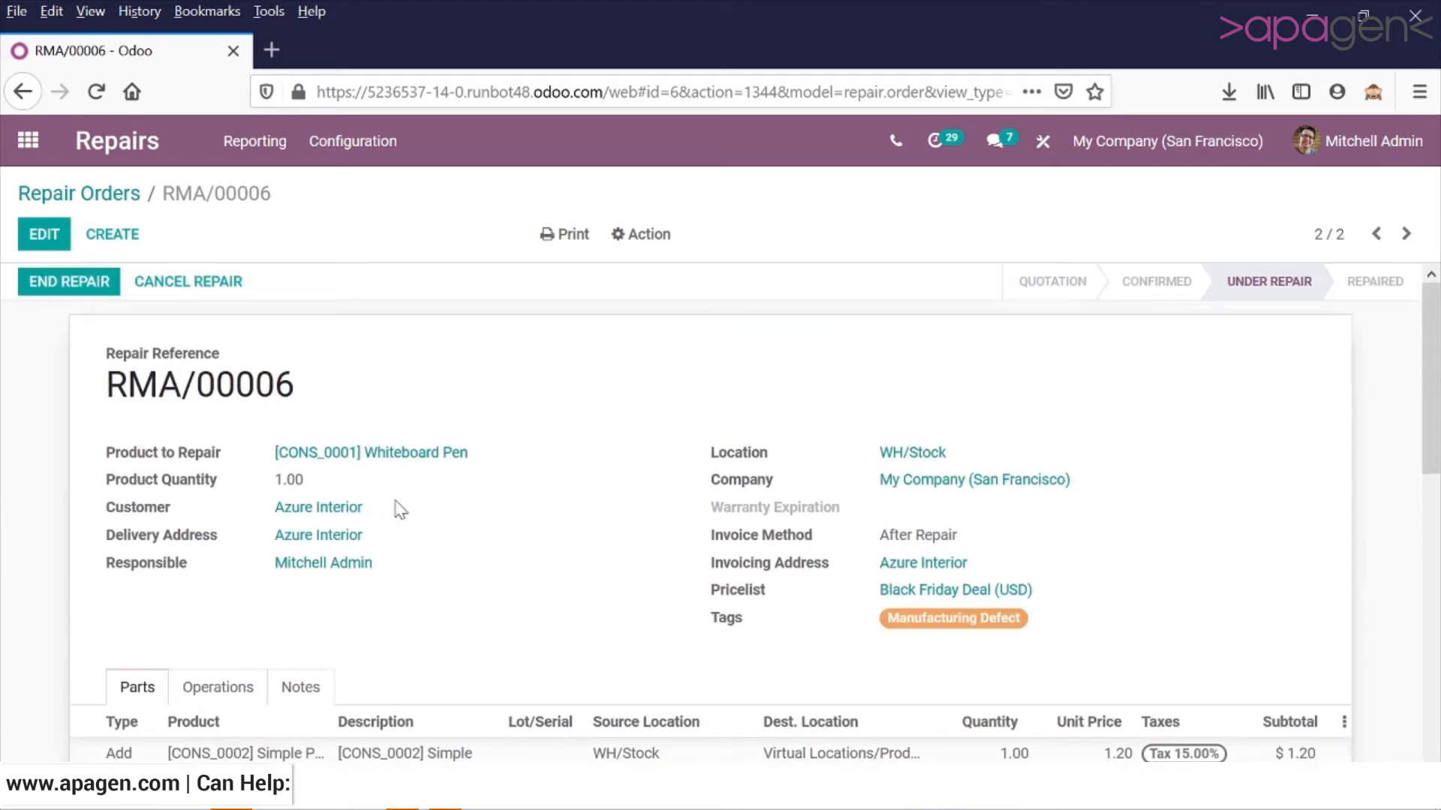
# End the repair and look through the order's operations and parts lines again.
pyautogui.click(84, 279)
pyautogui.scroll(-2, 488, 559)
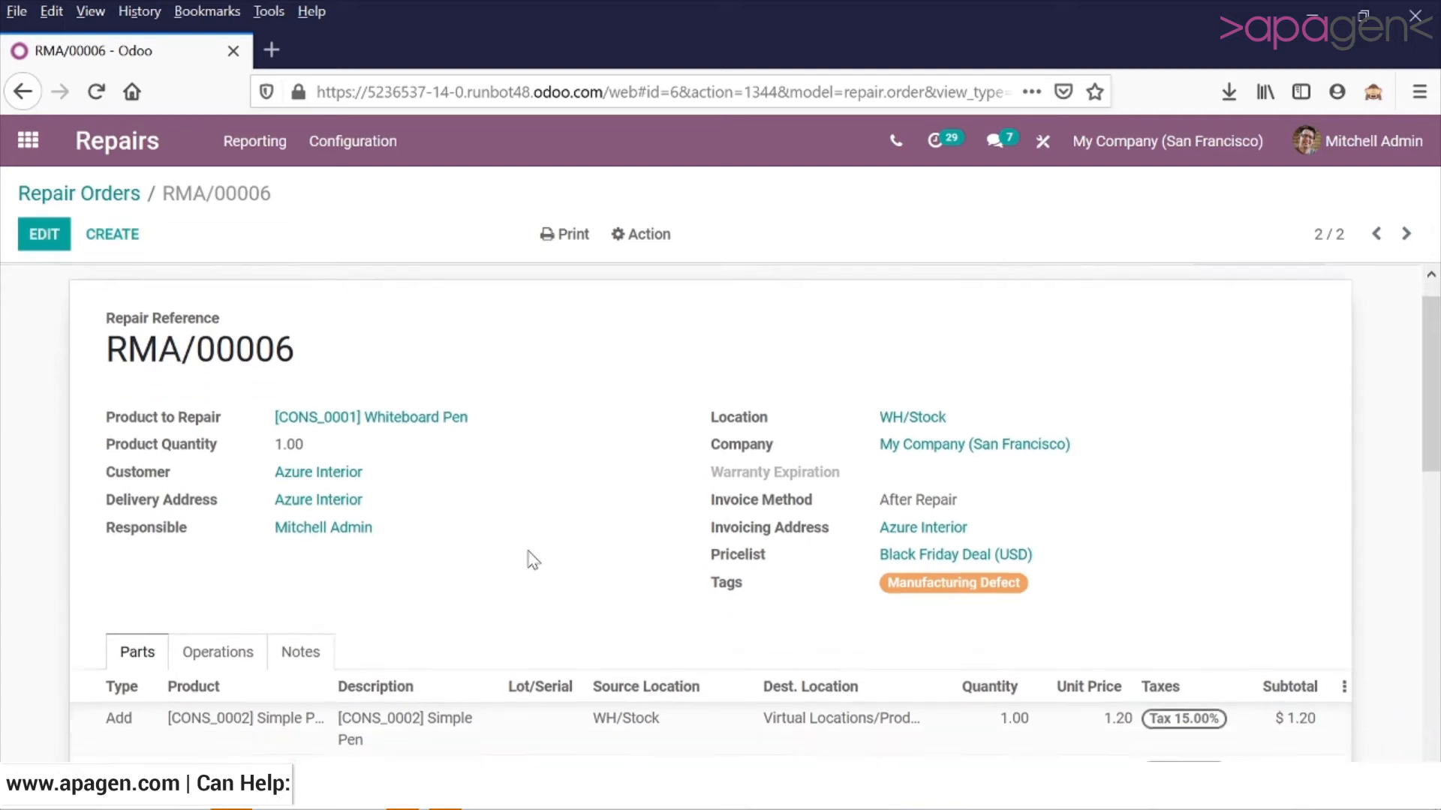
pyautogui.click(248, 589)
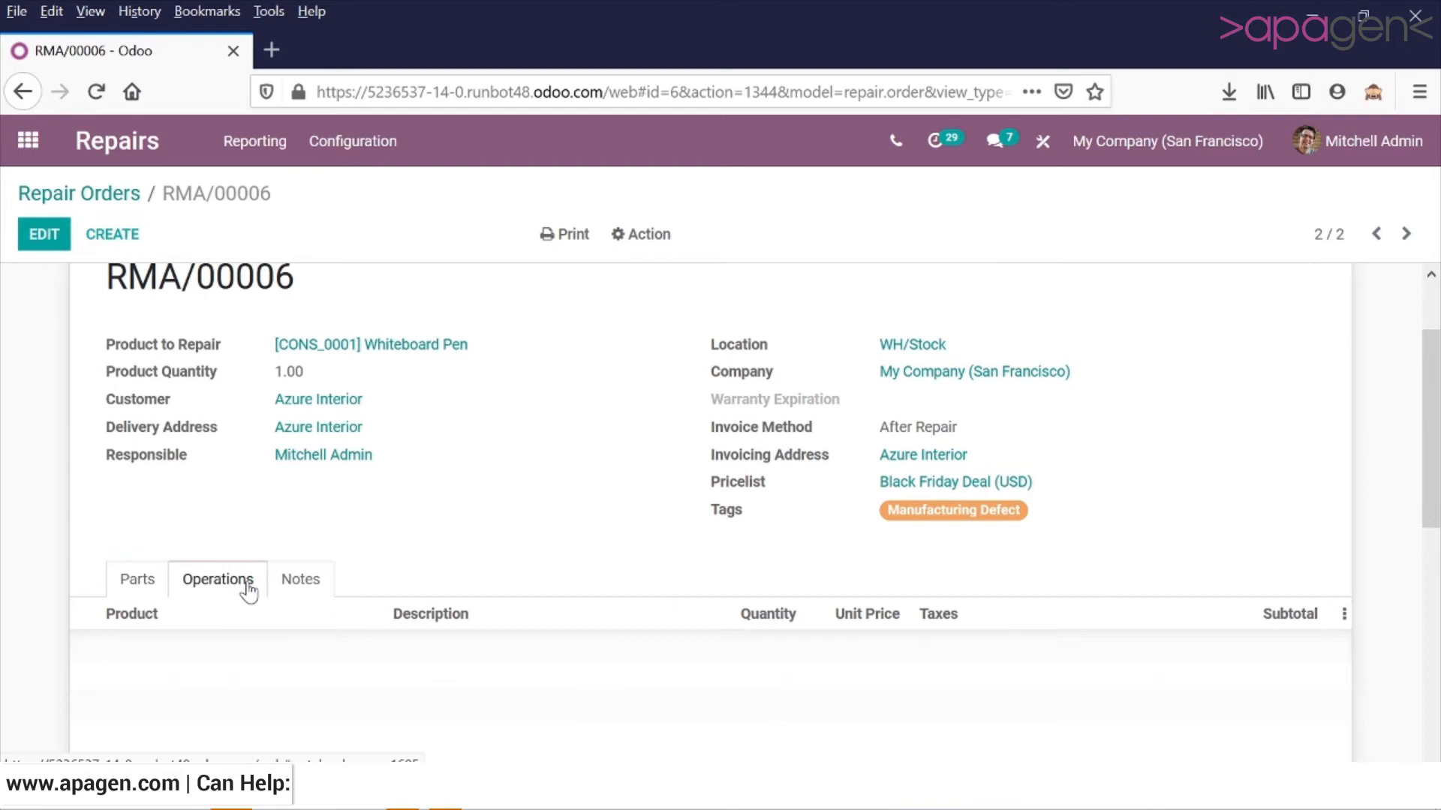
pyautogui.click(153, 590)
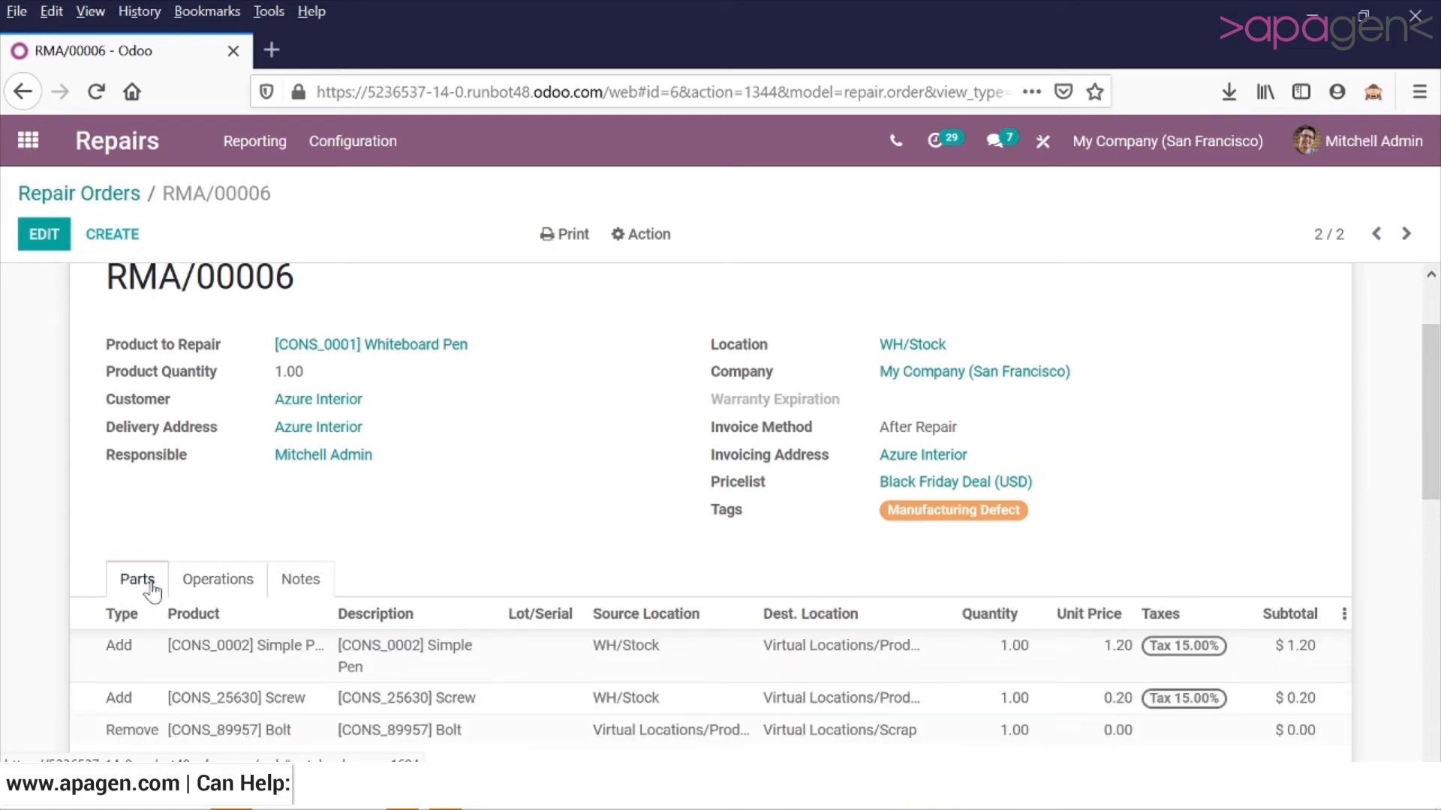
pyautogui.scroll(2, 553, 469)
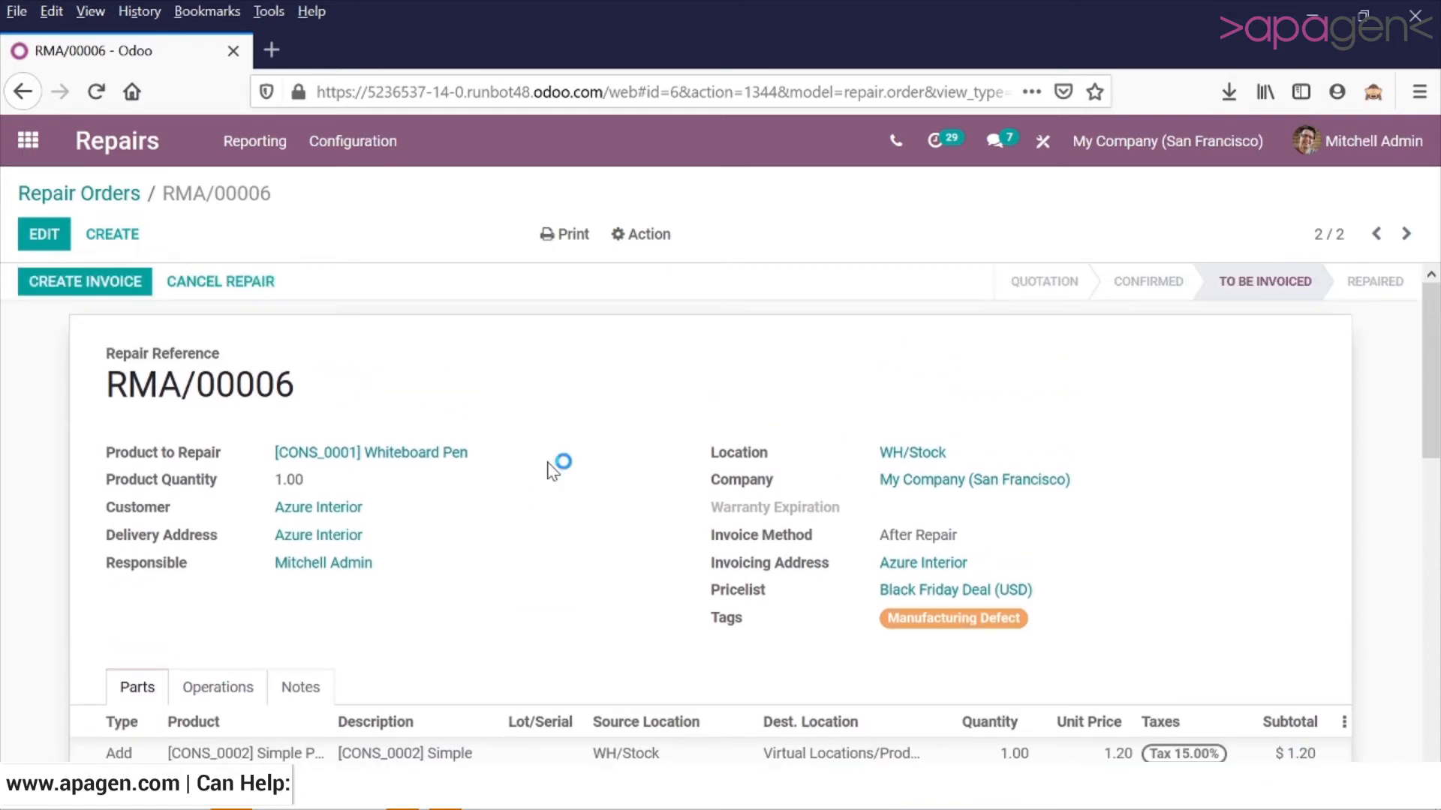
# Create the invoice for the finished repair, look over the order in edit mode and save it.
pyautogui.click(137, 291)
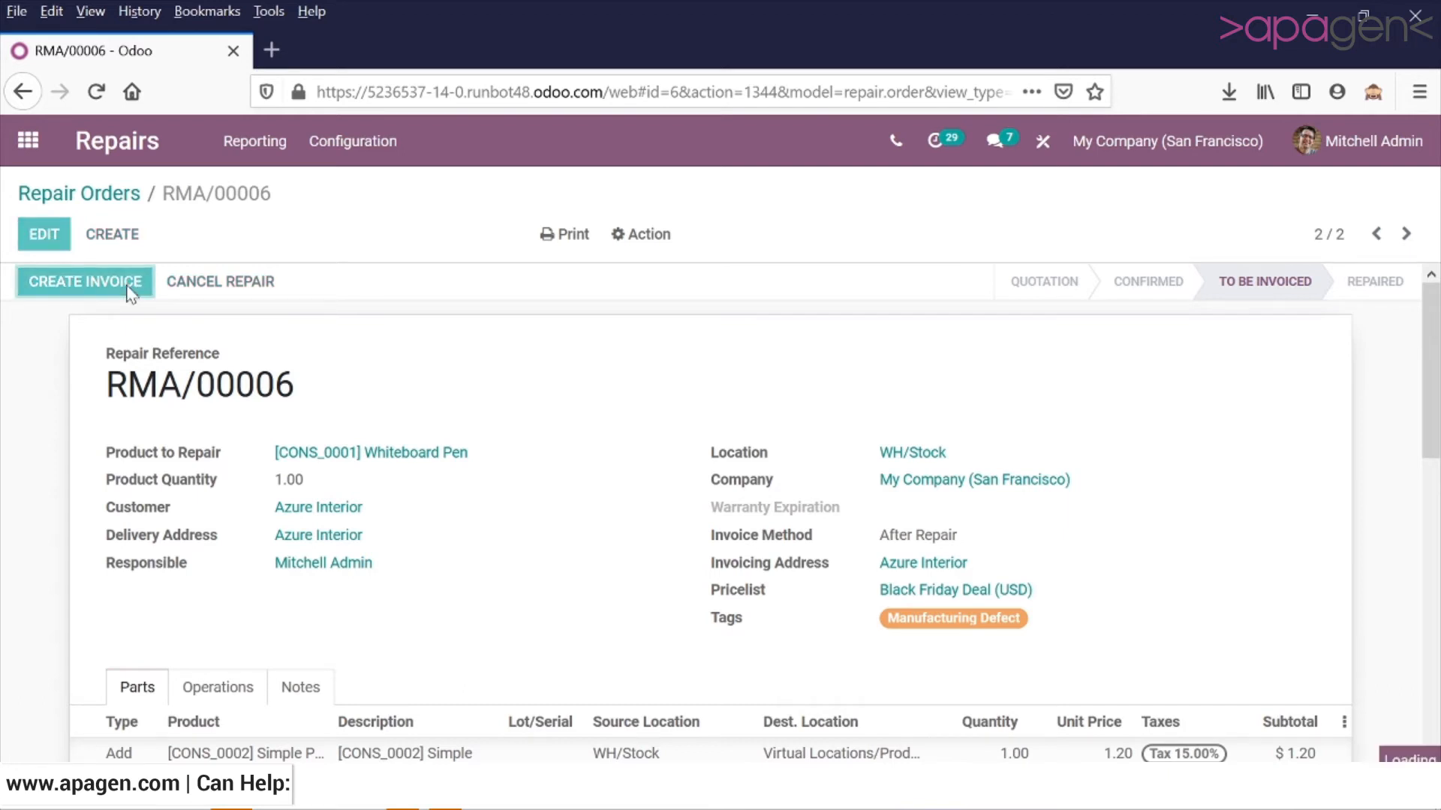
pyautogui.click(43, 236)
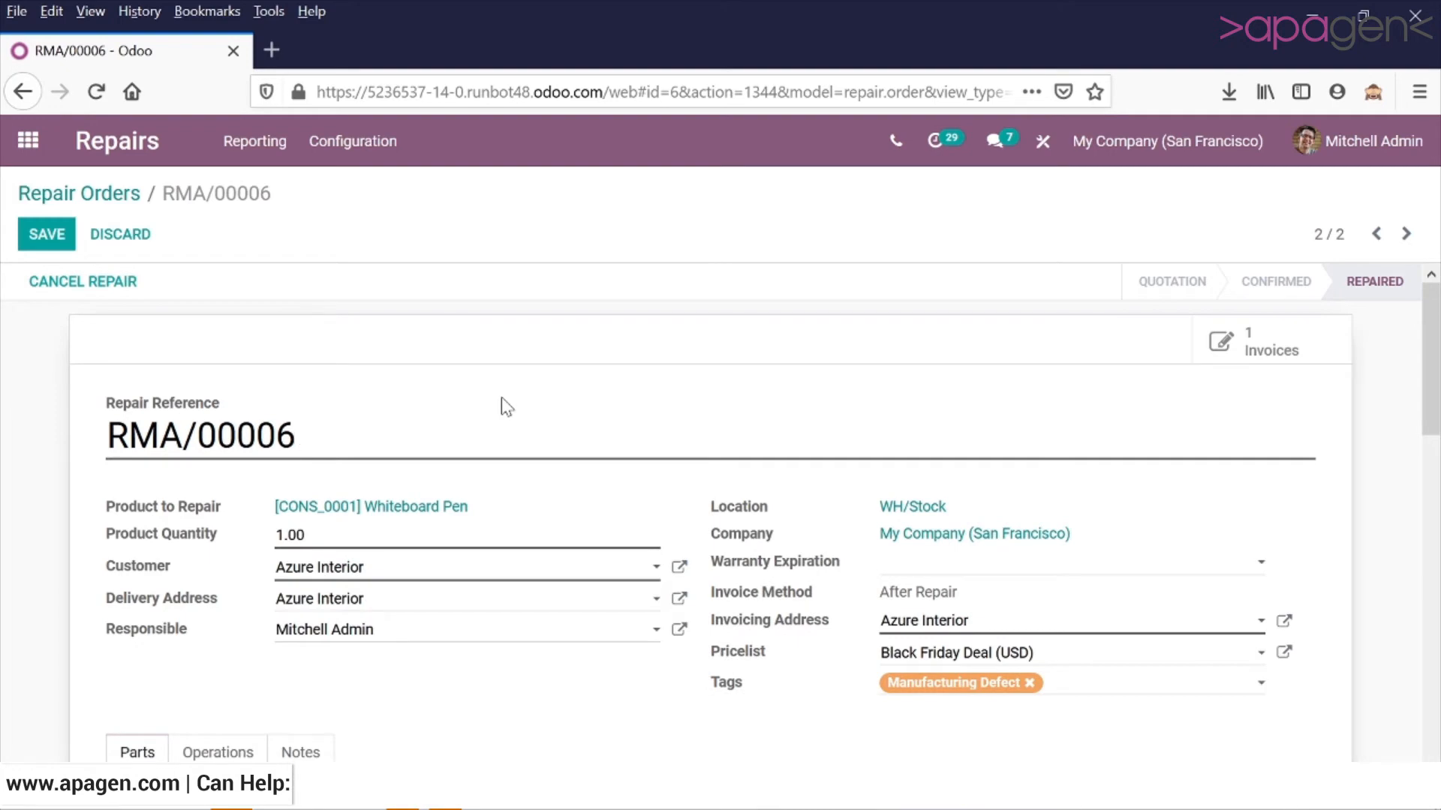
pyautogui.scroll(-4, 501, 398)
pyautogui.scroll(4, 501, 397)
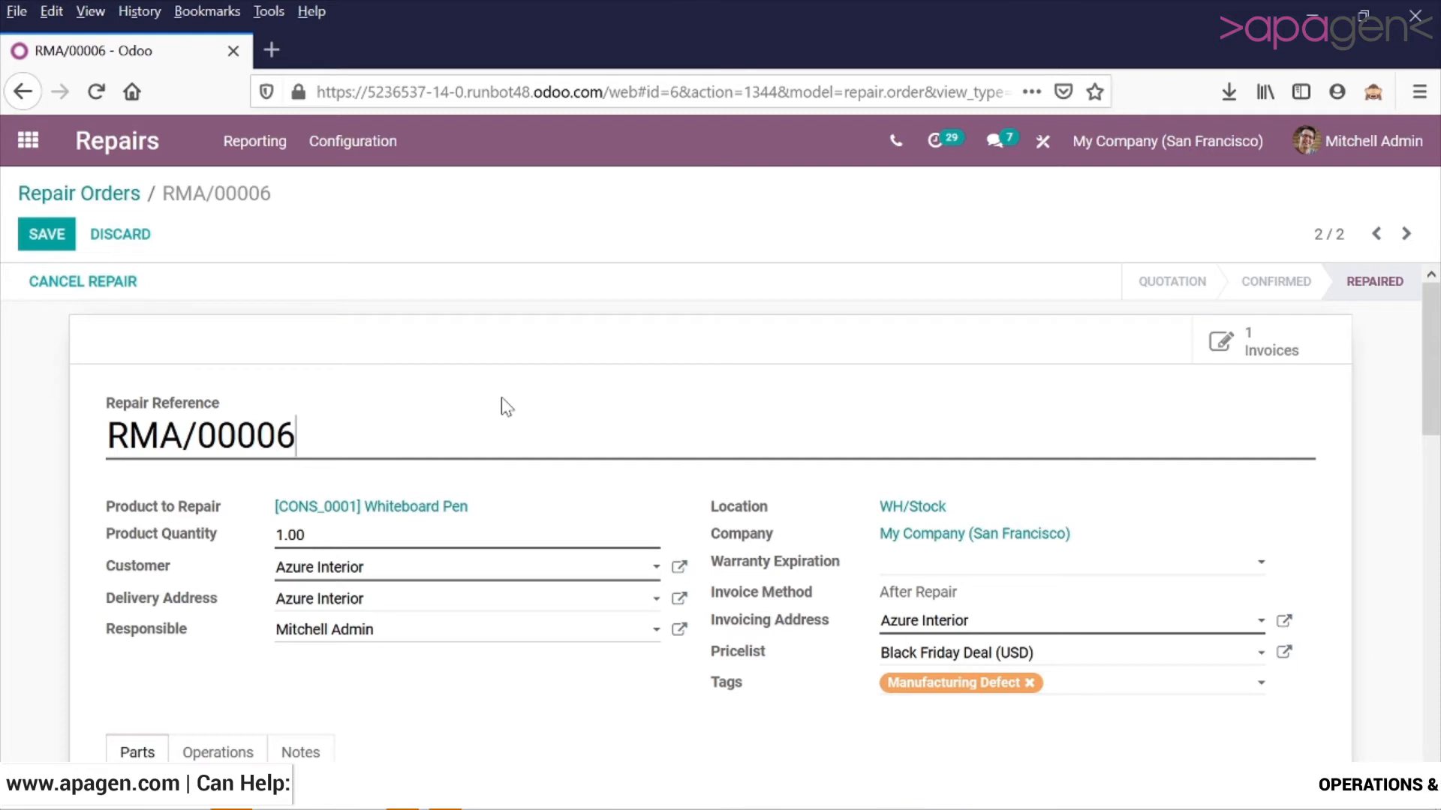
pyautogui.click(50, 237)
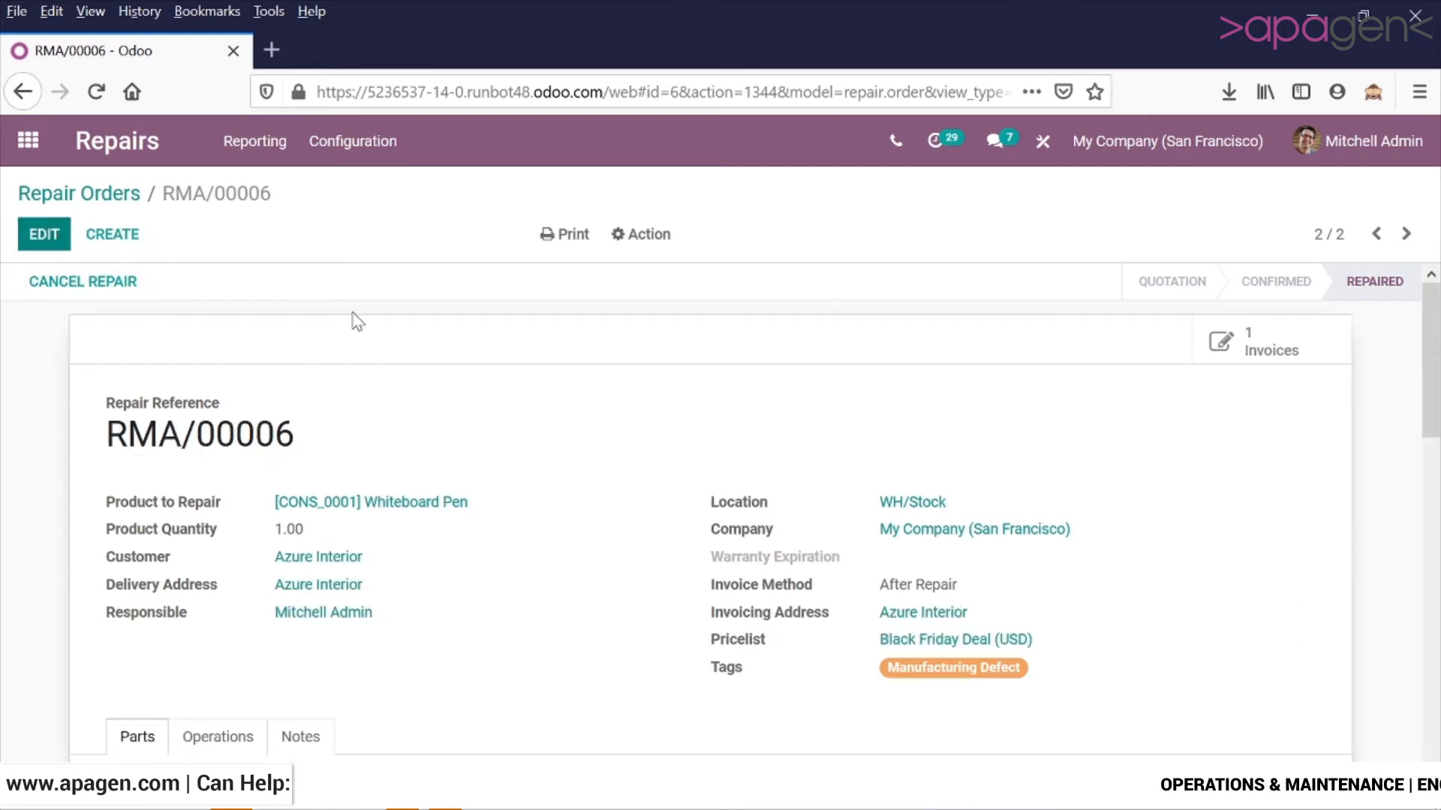
# Open the draft customer invoice linked to the repair order for editing and review its details and invoice lines.
pyautogui.click(1291, 357)
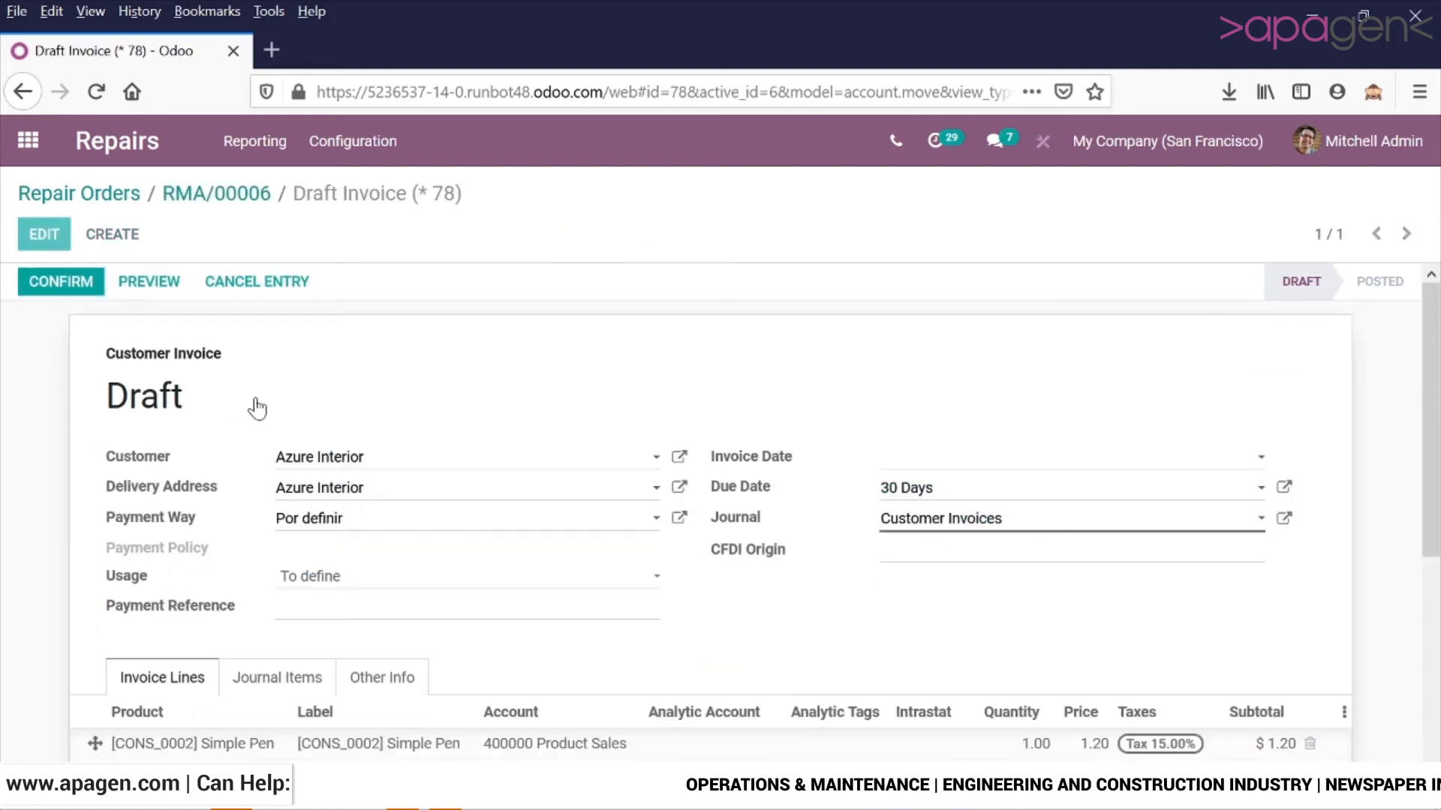
pyautogui.click(492, 577)
pyautogui.click(493, 577)
pyautogui.scroll(-4, 493, 579)
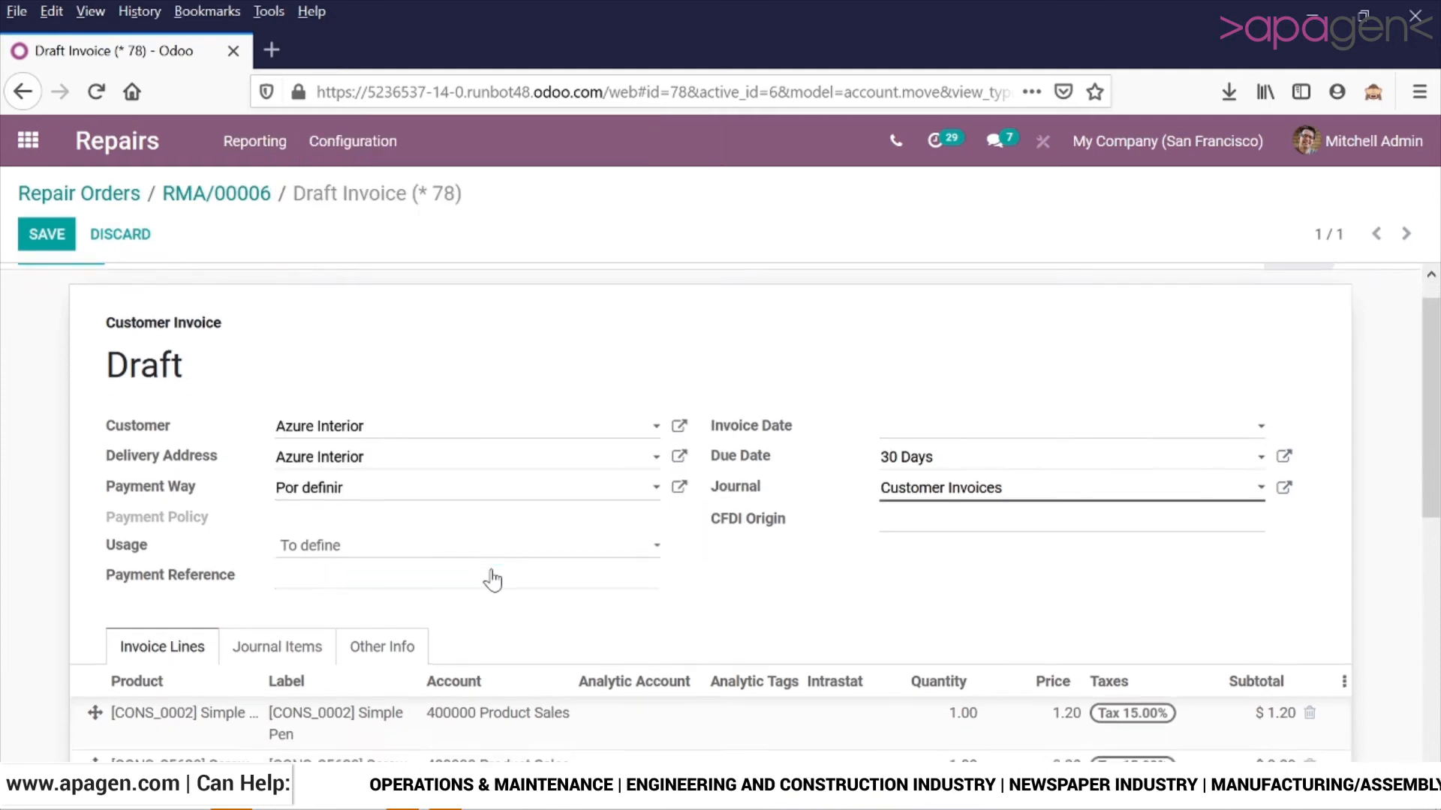
pyautogui.scroll(4, 135, 330)
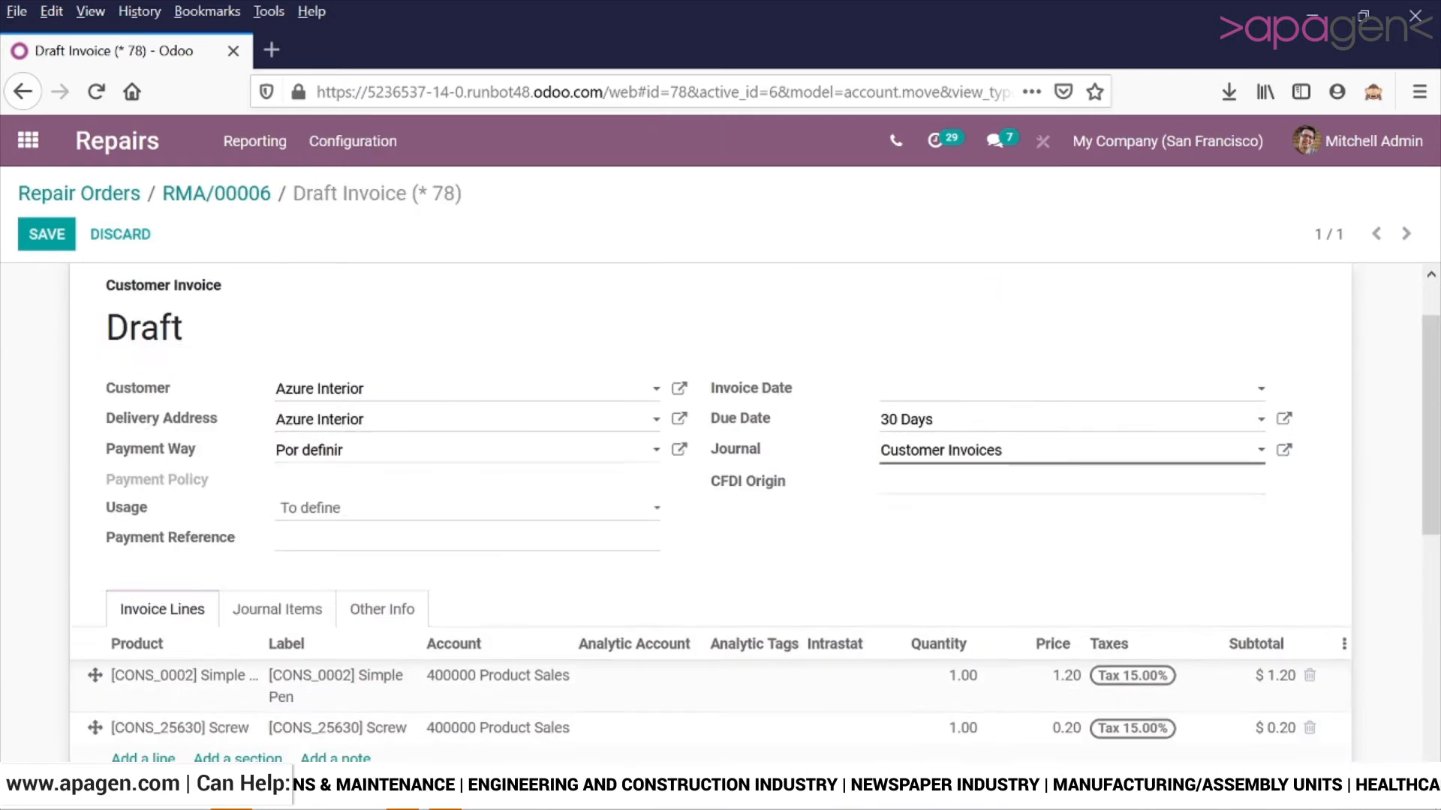
# Try to confirm the draft customer invoice and recheck its Simple Pen and Screw lines.
pyautogui.click(60, 286)
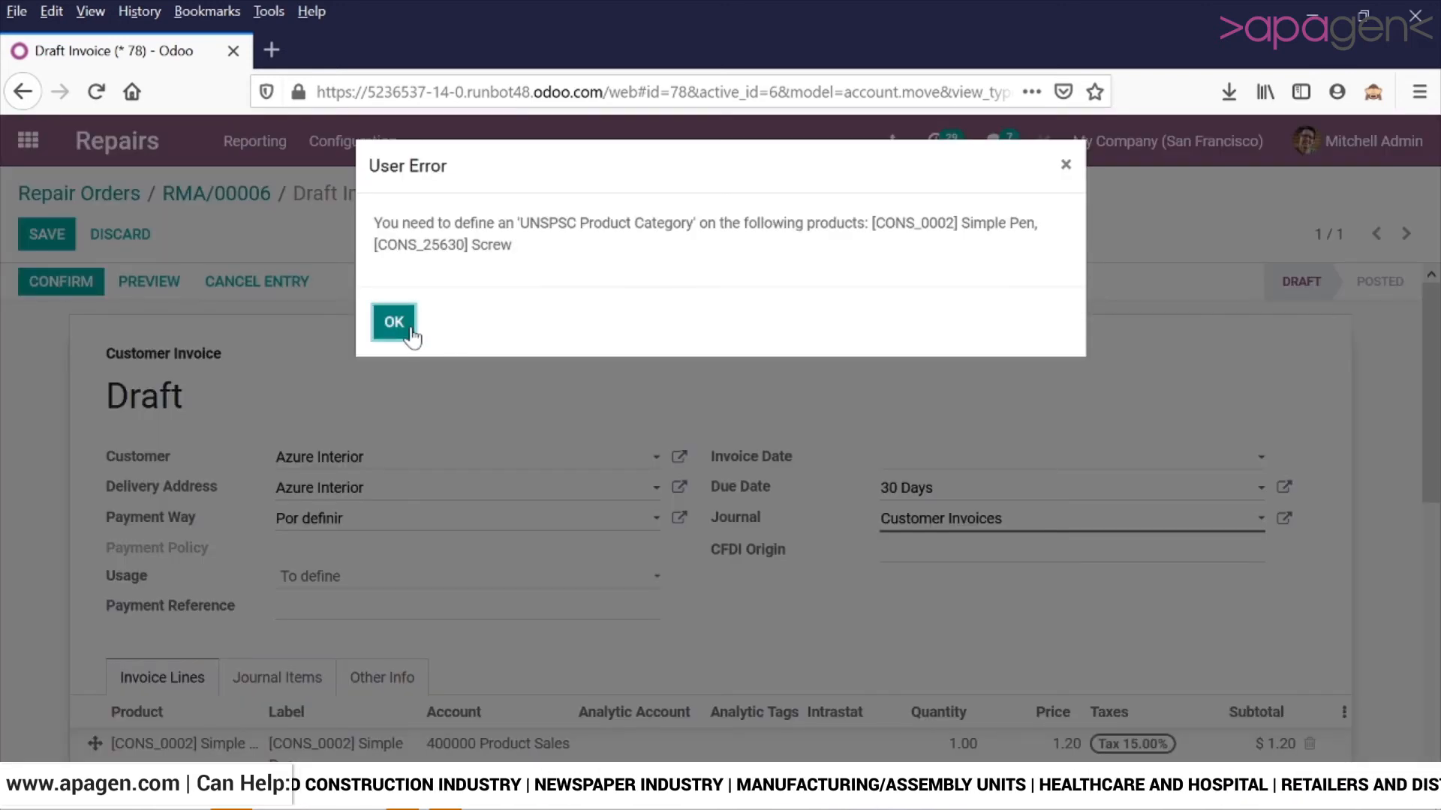
pyautogui.click(410, 328)
pyautogui.scroll(-3, 411, 510)
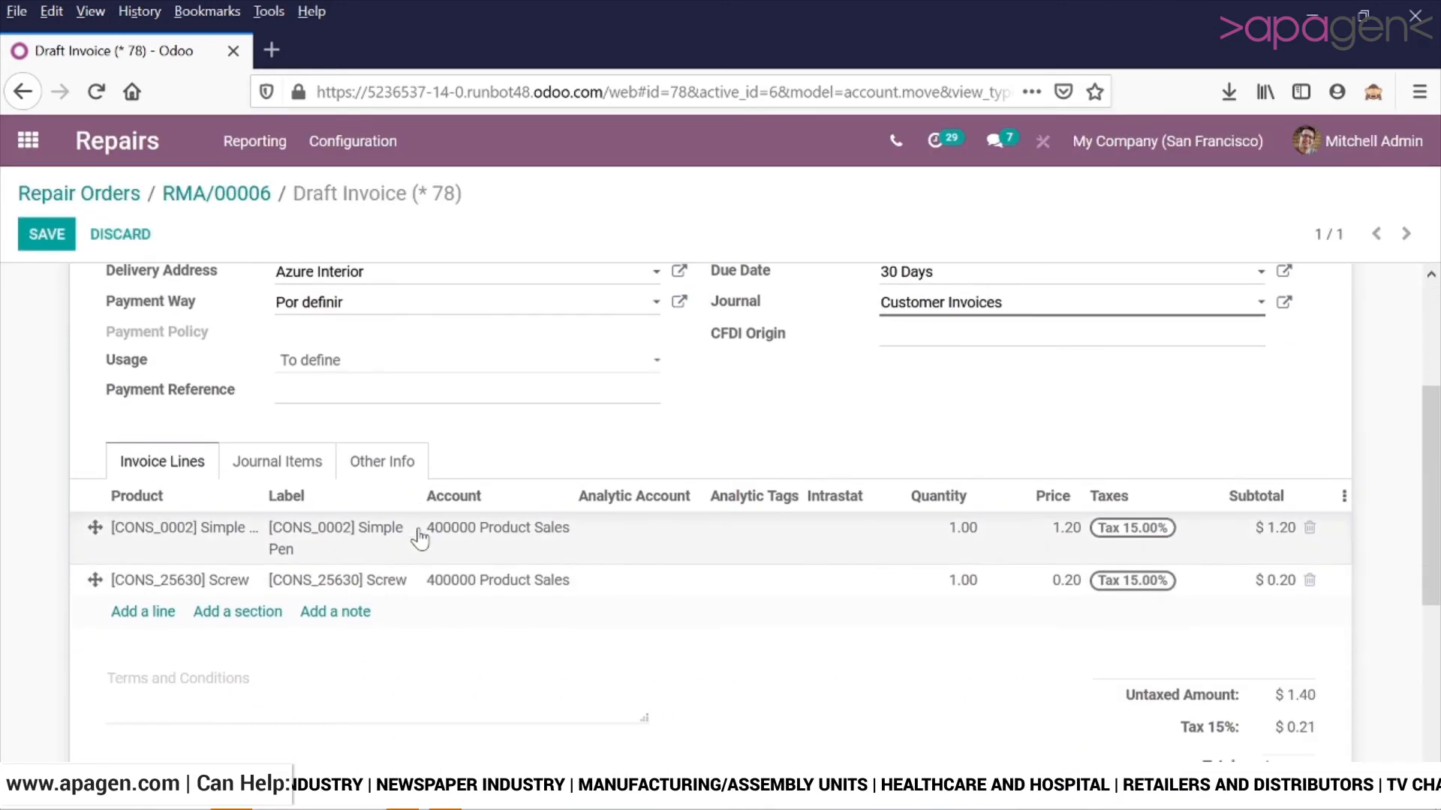
pyautogui.scroll(3, 421, 533)
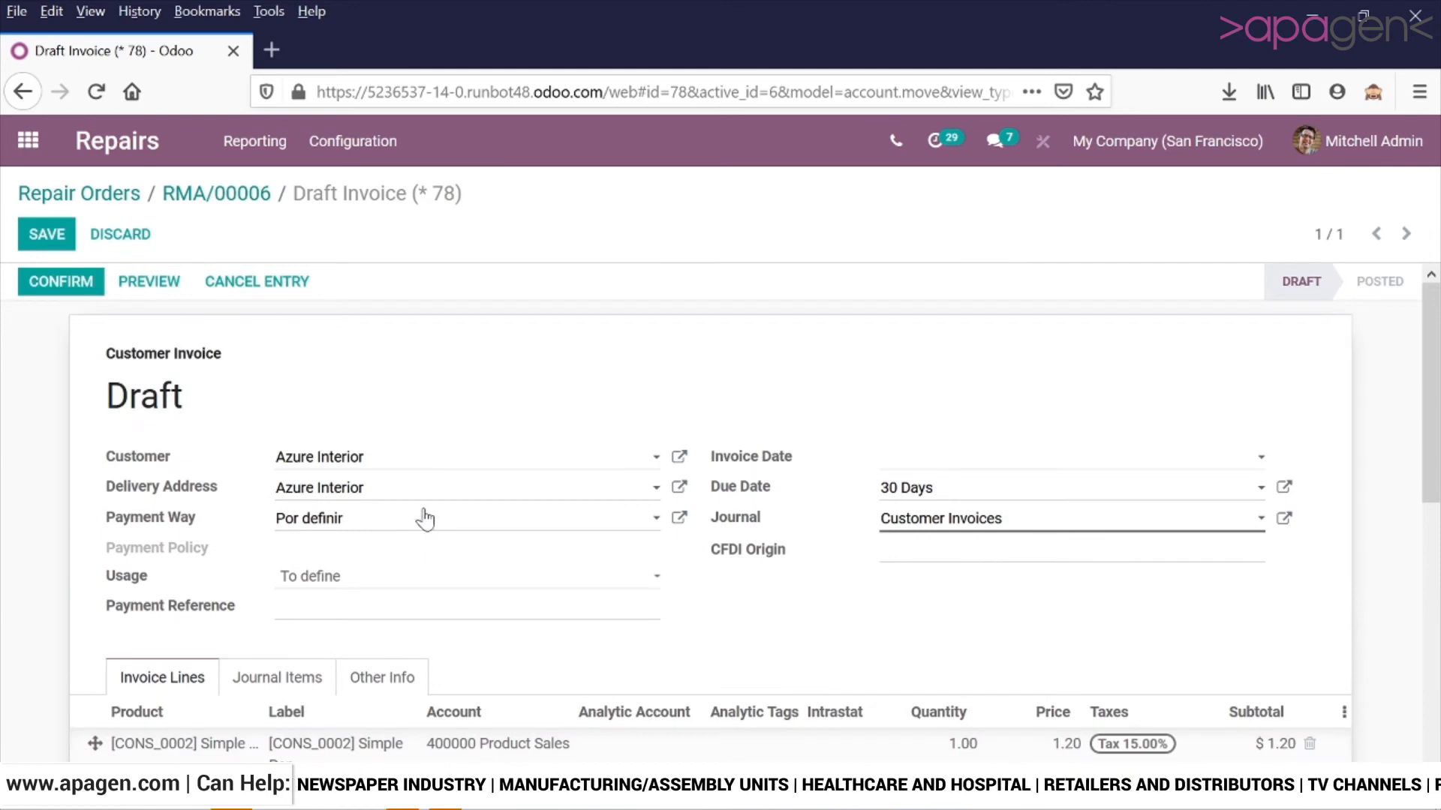
# Return to the repair order, print its Quotation / Order report and save the repair order PDF in the Downloads folder.
pyautogui.click(223, 204)
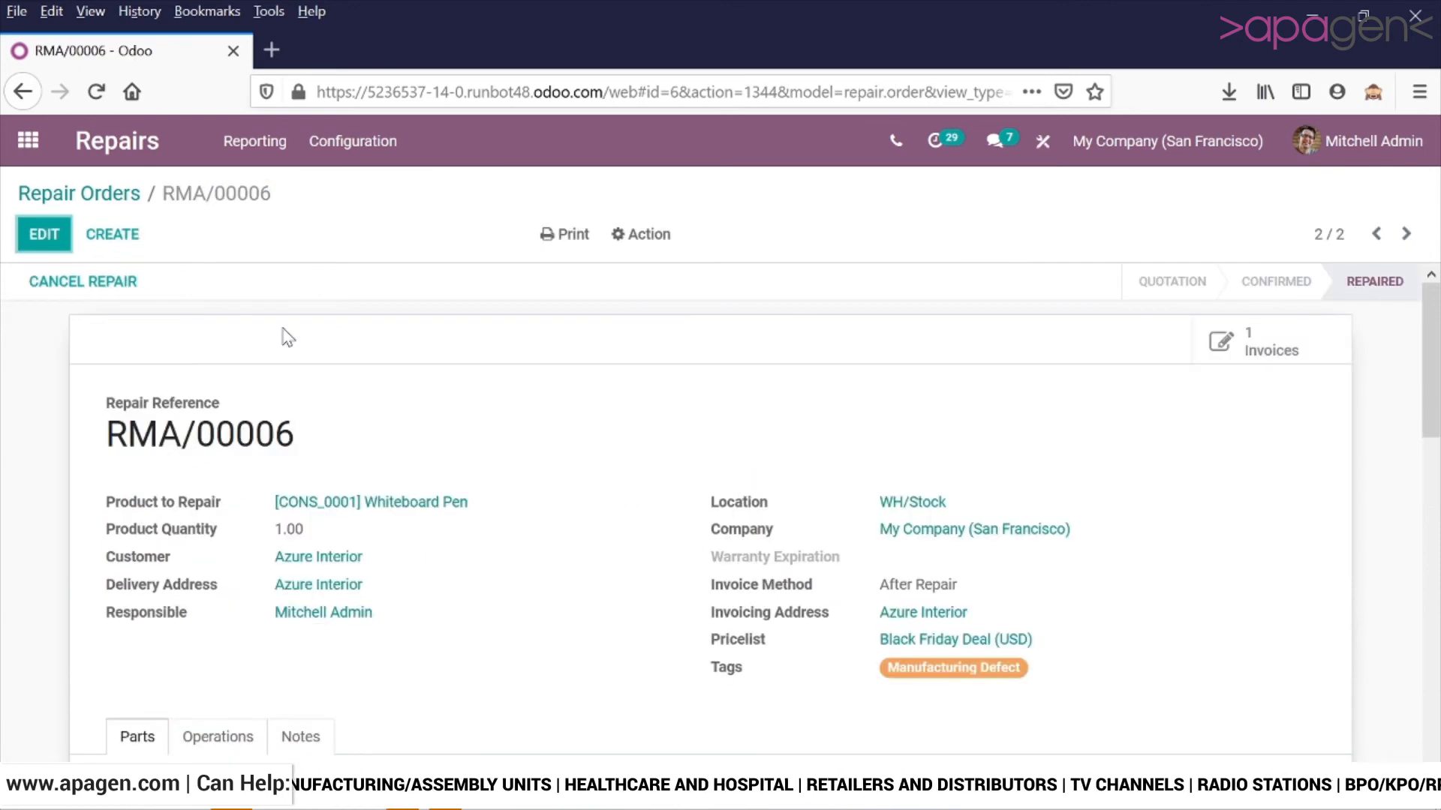
pyautogui.click(572, 238)
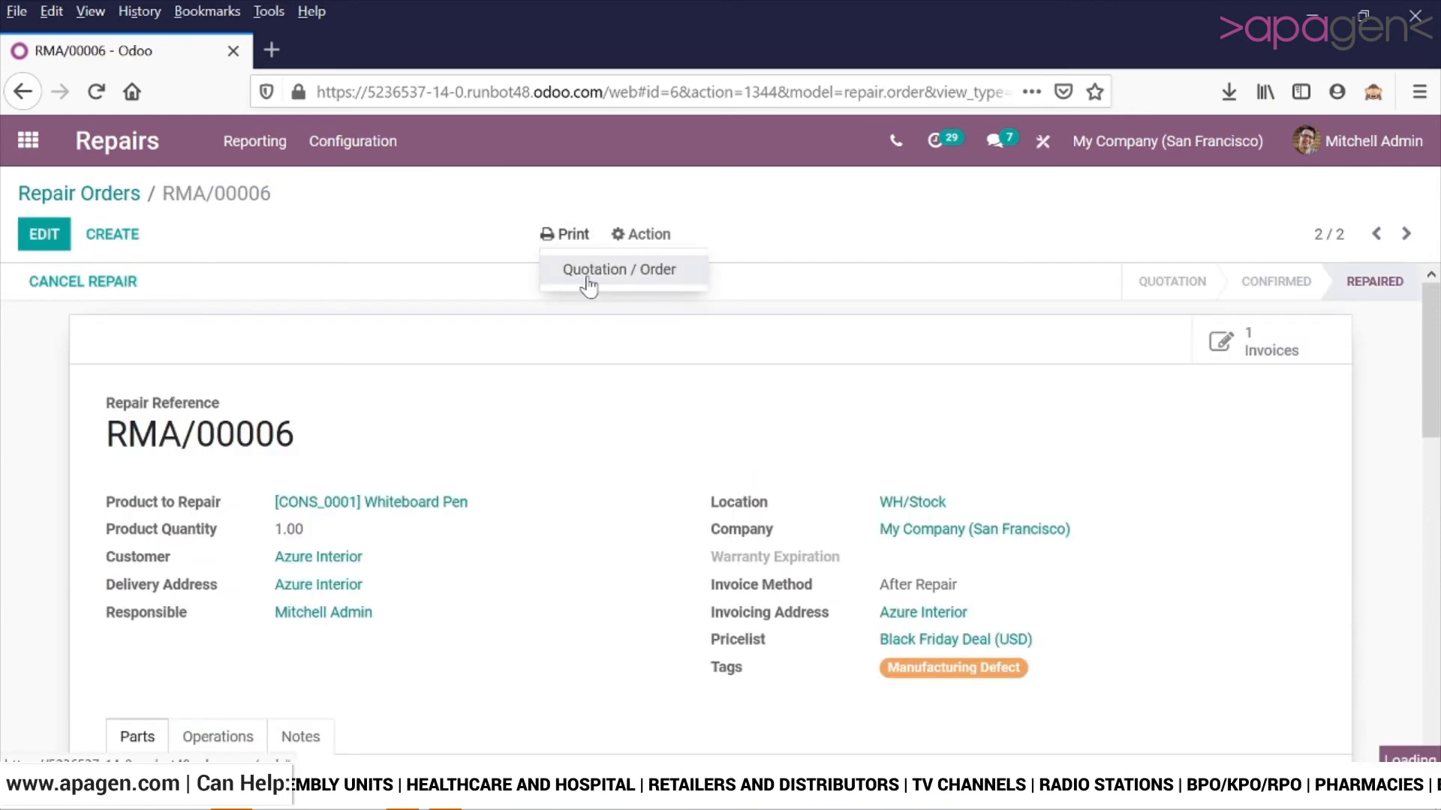
pyautogui.click(587, 278)
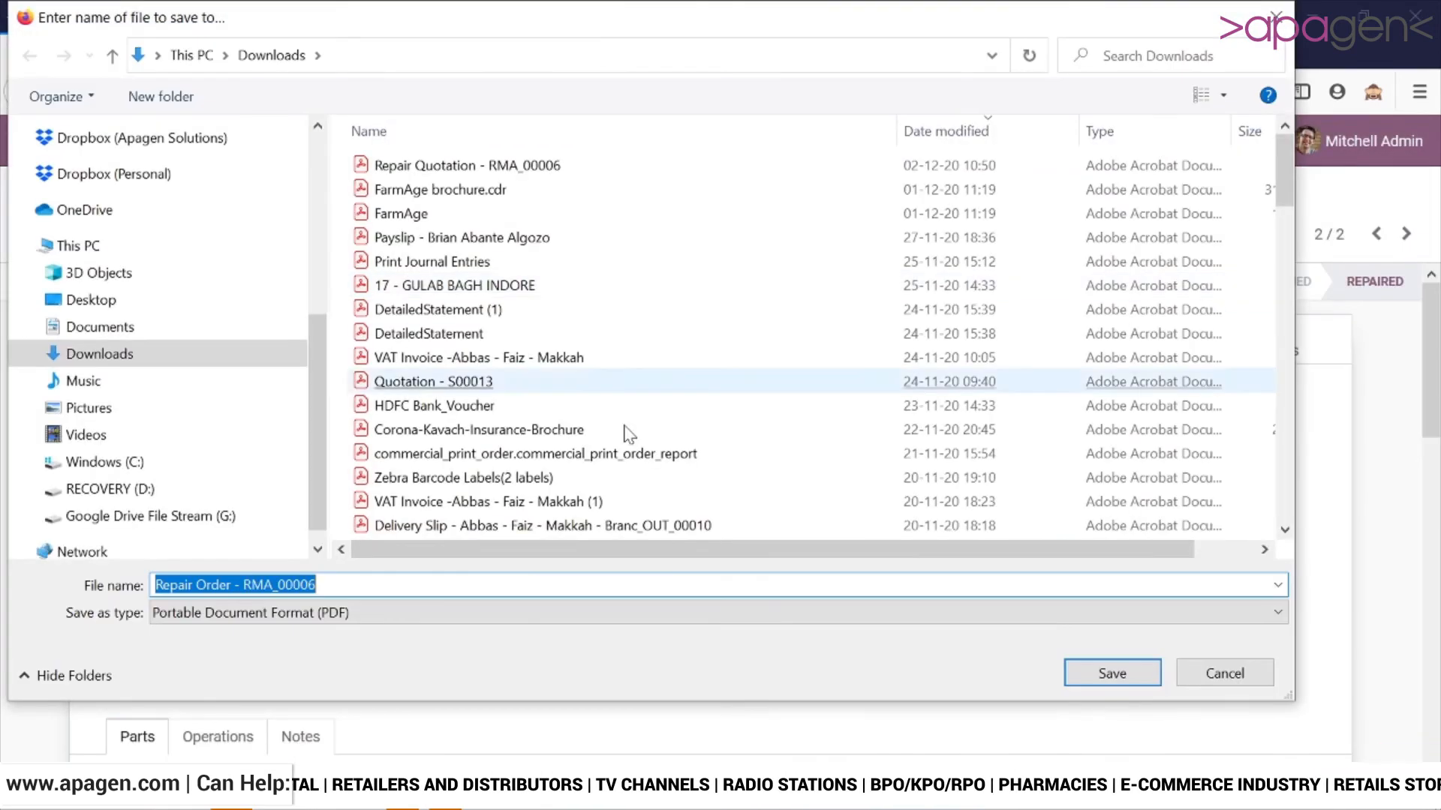
pyautogui.click(1133, 674)
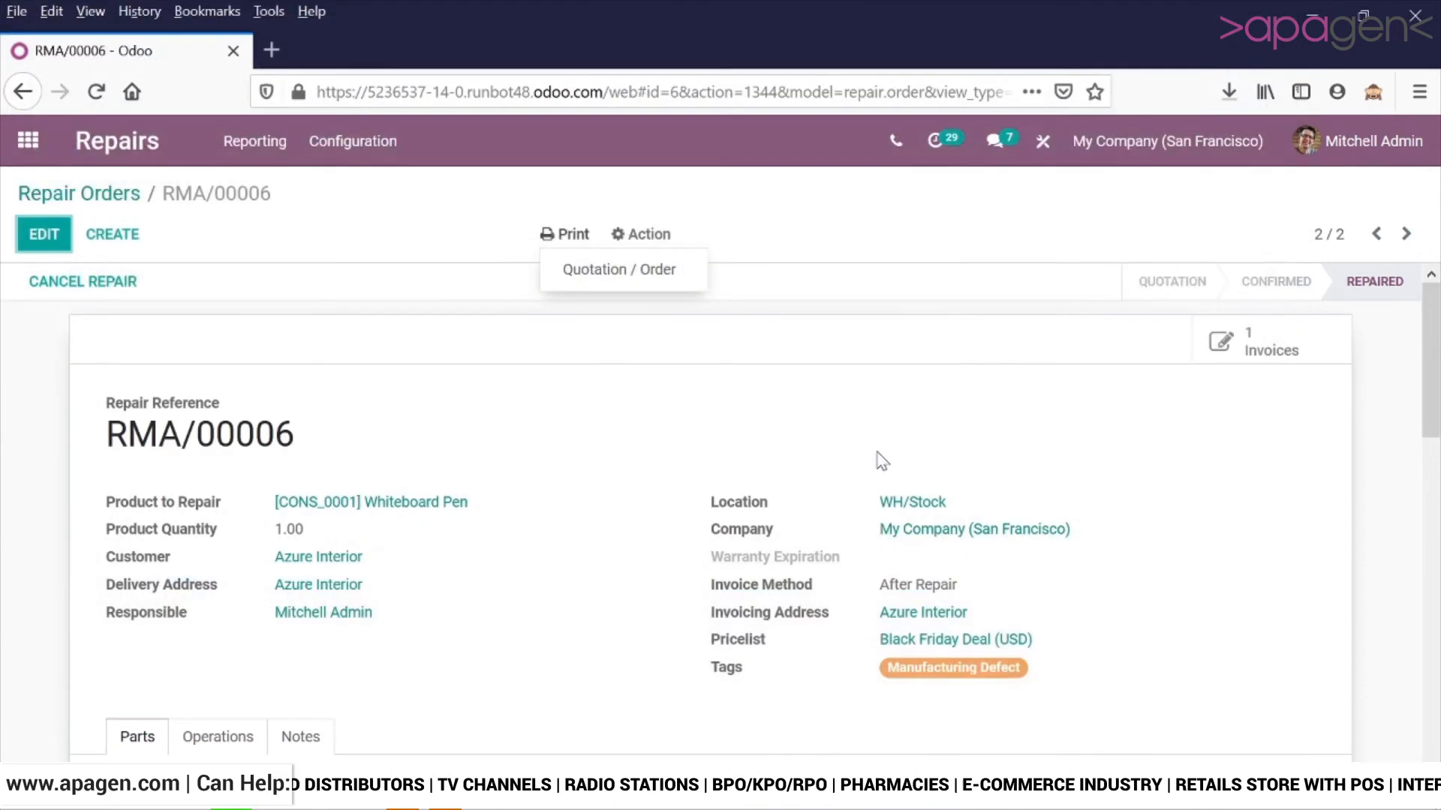
# Open the downloaded repair order PDF in Adobe Acrobat Reader to review its parts lines and totals, closing all its tabs when done.
pyautogui.click(1226, 93)
pyautogui.click(1061, 148)
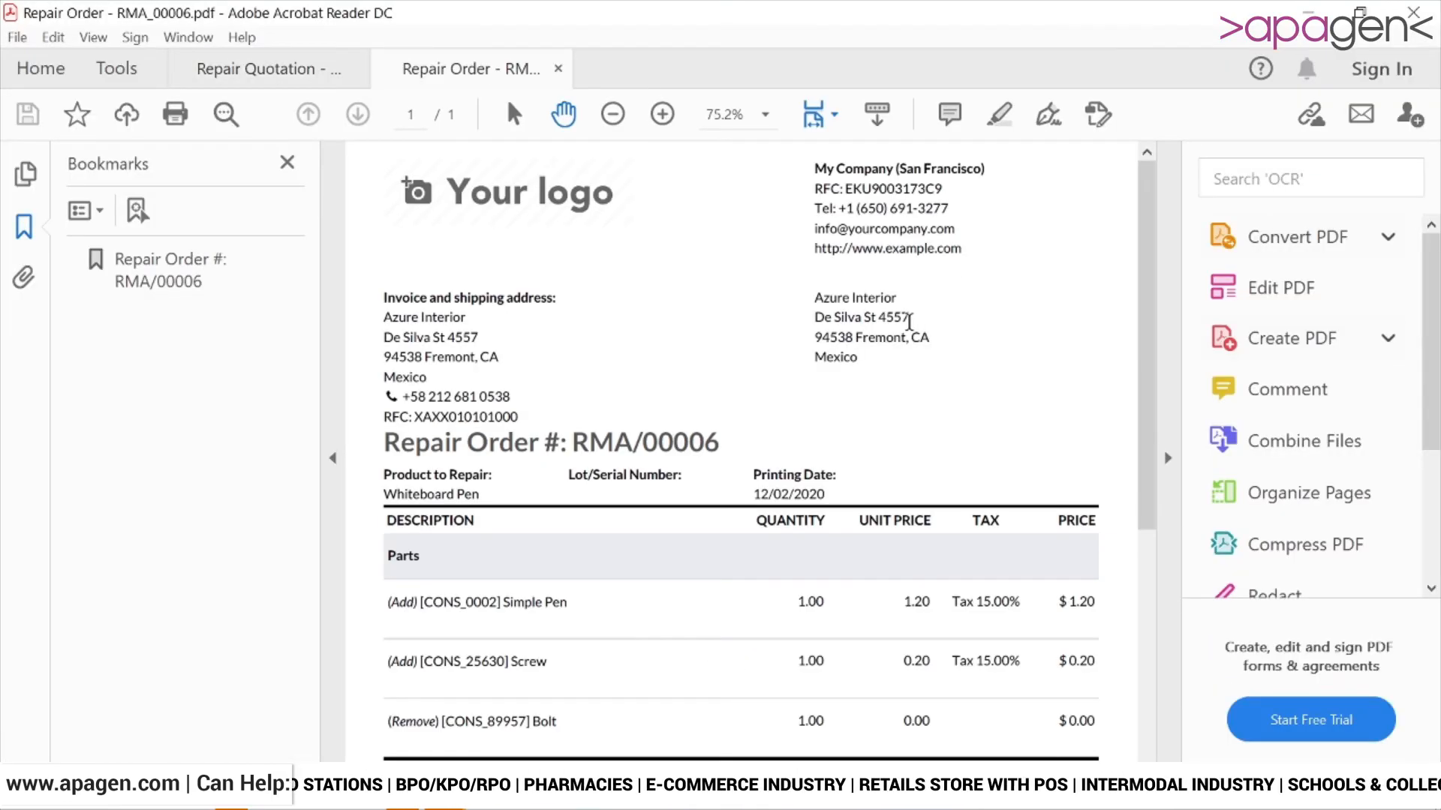
pyautogui.scroll(-10, 910, 322)
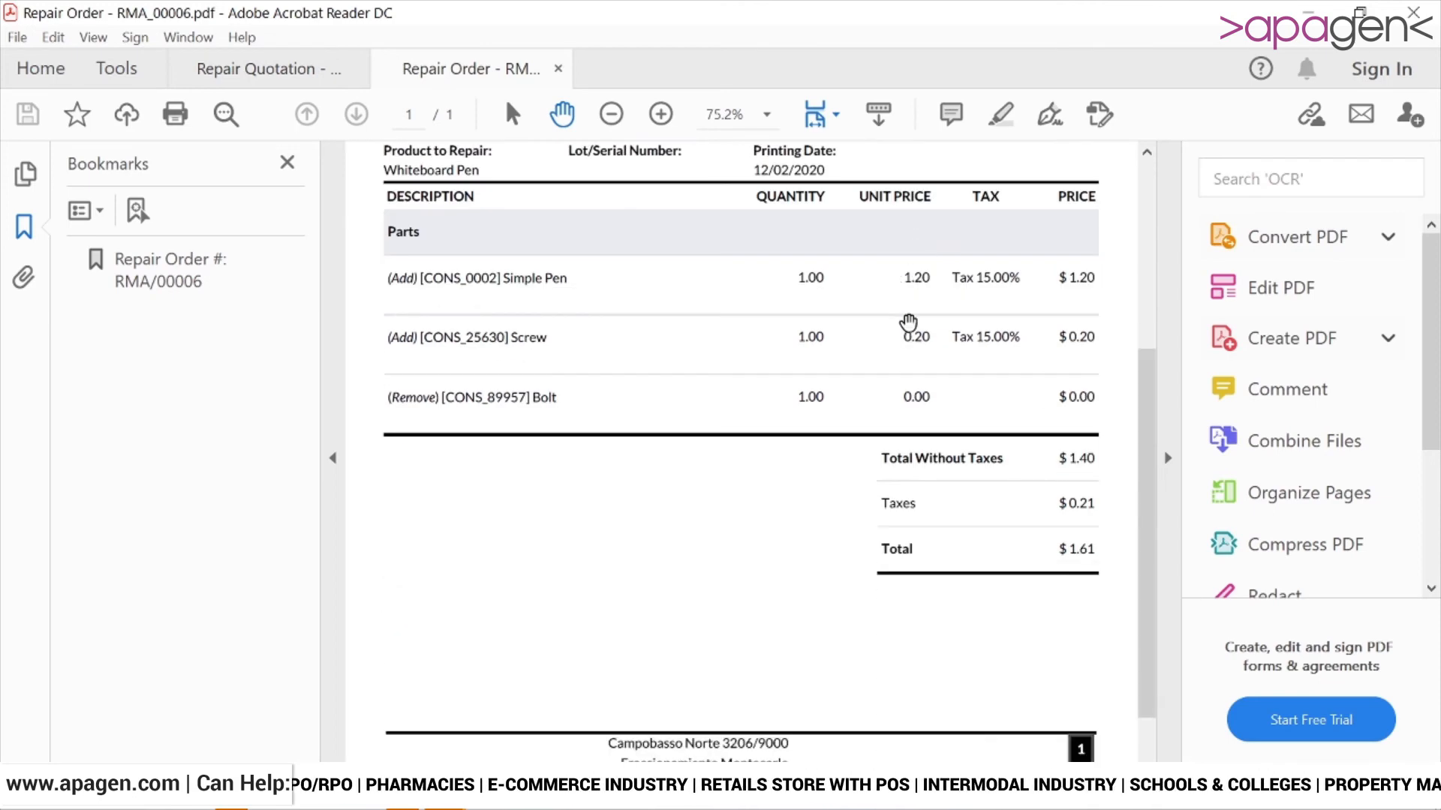
pyautogui.scroll(5, 908, 331)
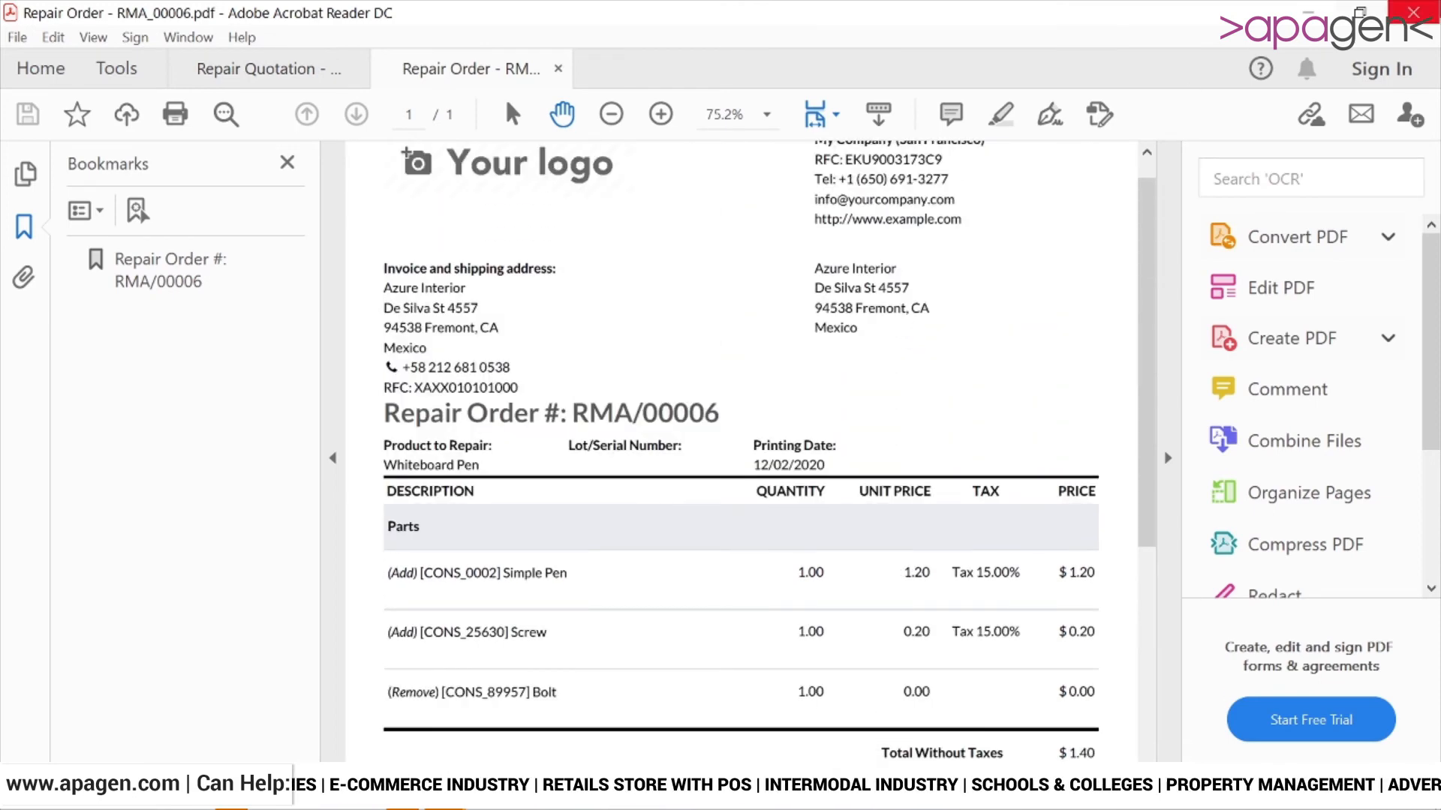
pyautogui.click(1413, 12)
pyautogui.click(575, 443)
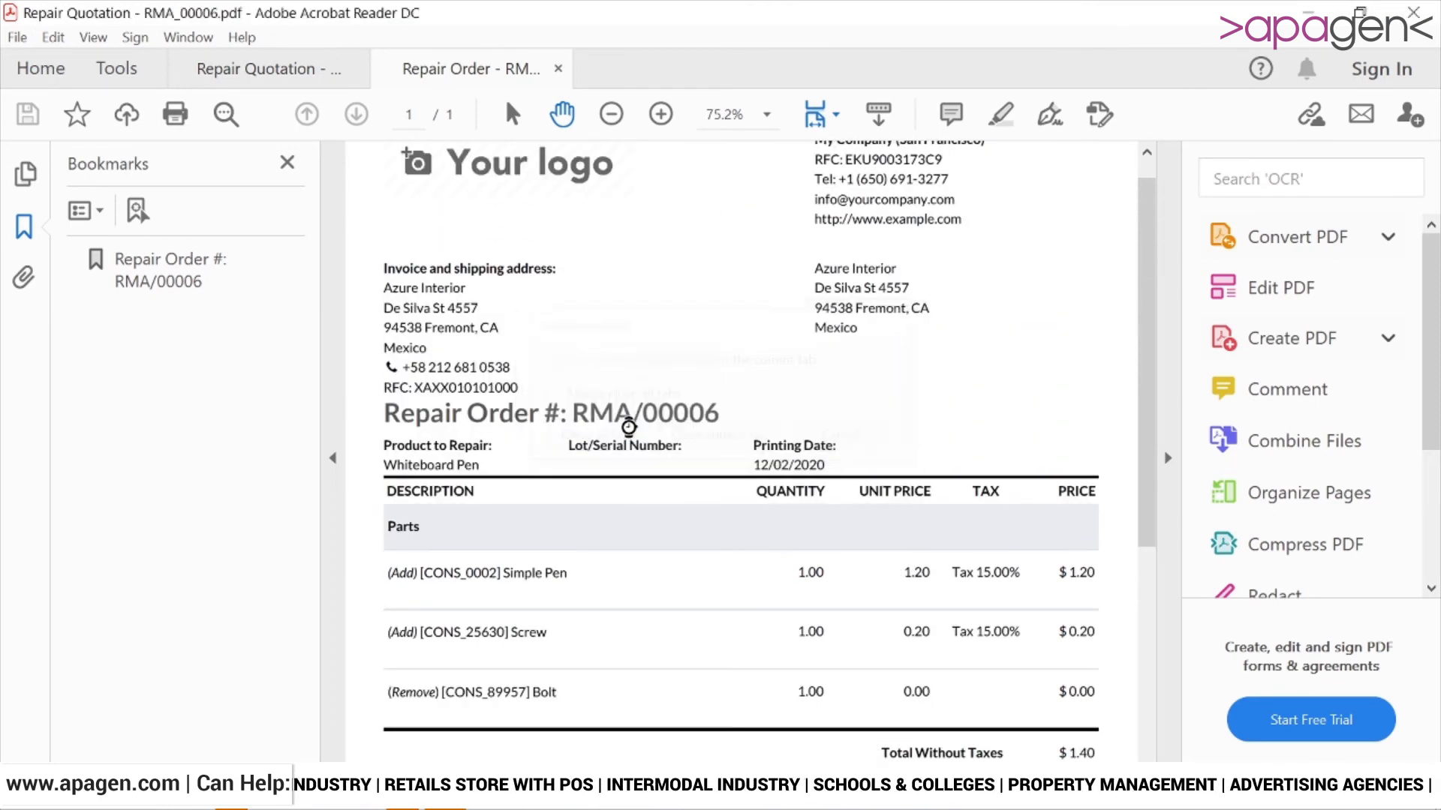
# Open the Repairs report and compare its graph as line and pie charts before returning to the bar chart.
pyautogui.click(241, 142)
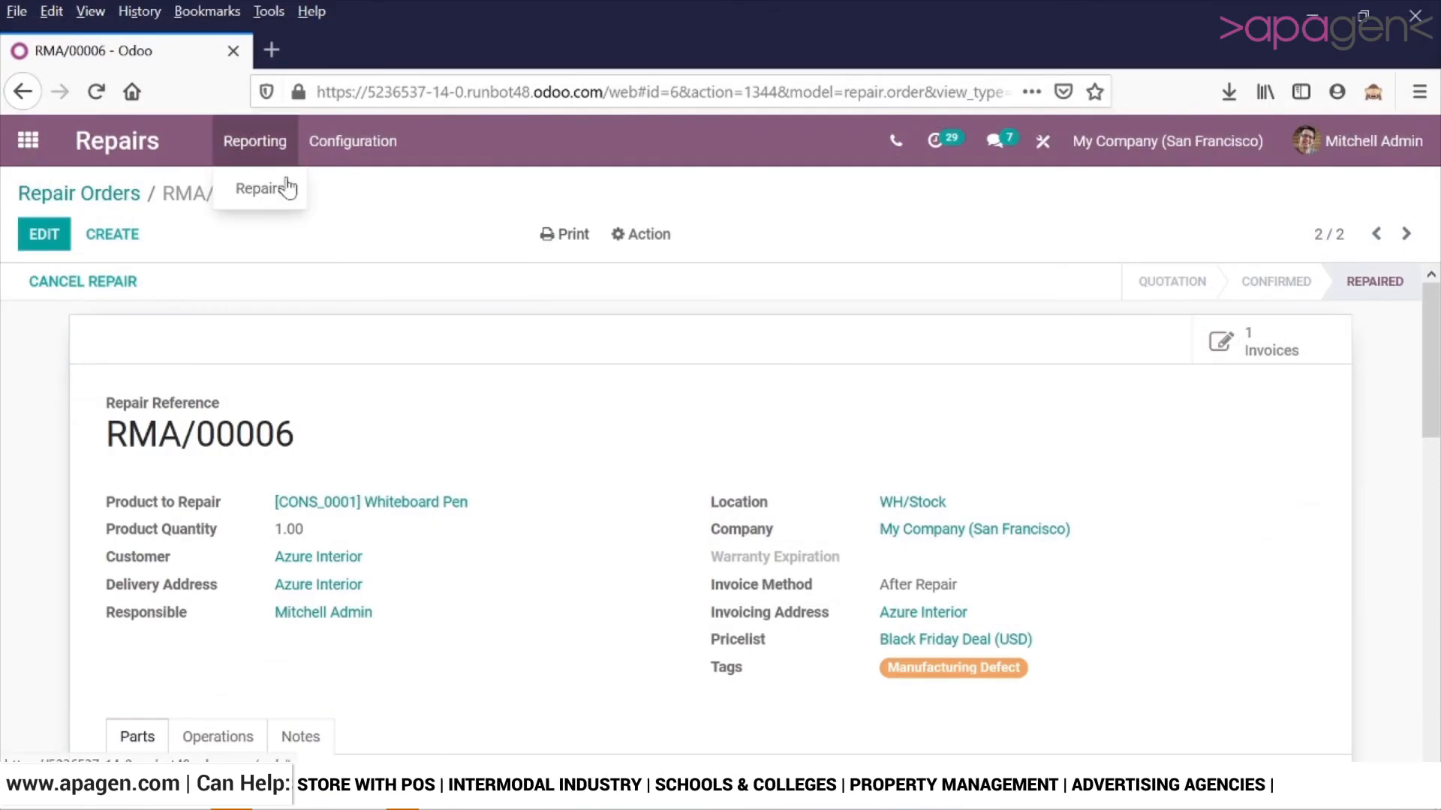
pyautogui.click(283, 187)
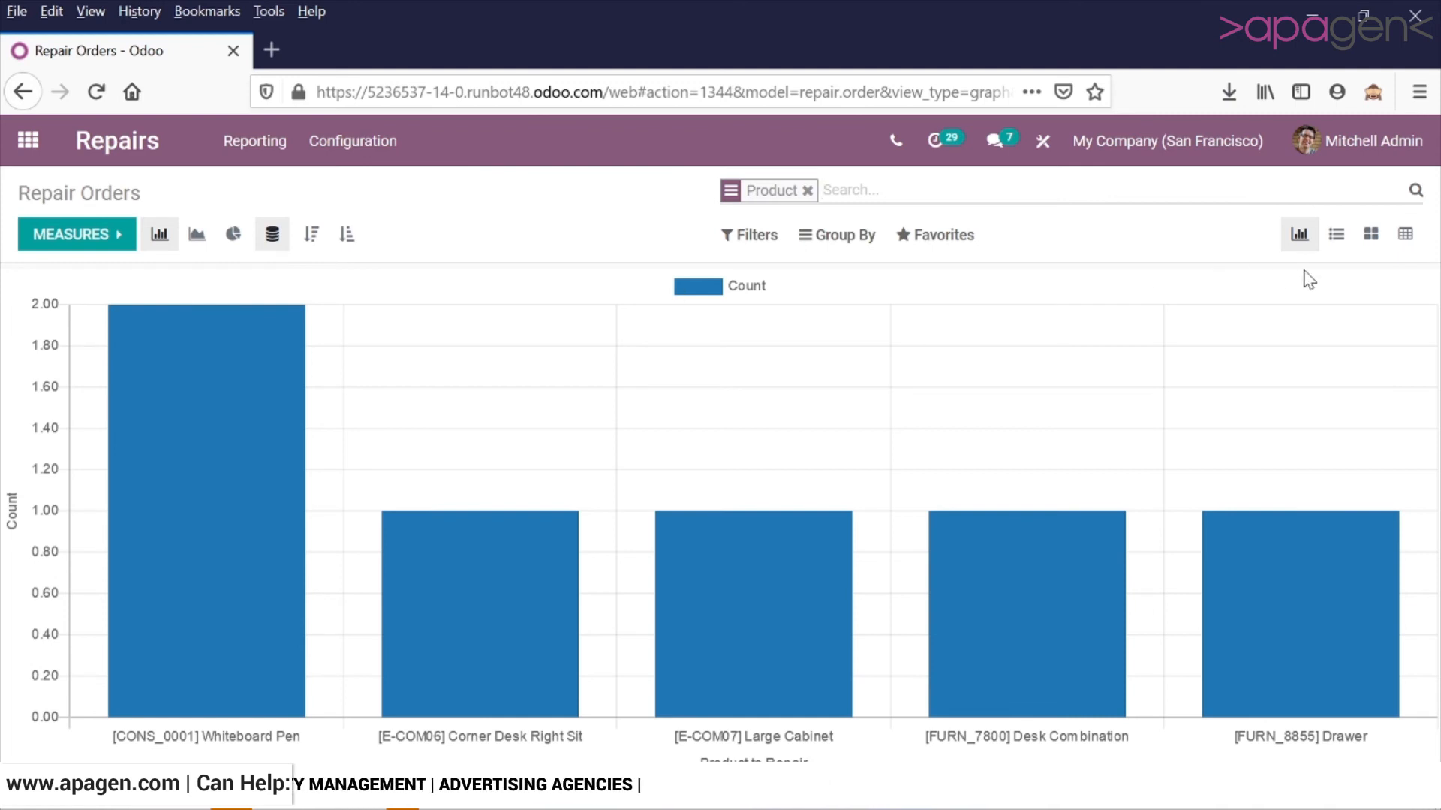
pyautogui.click(120, 236)
pyautogui.click(194, 252)
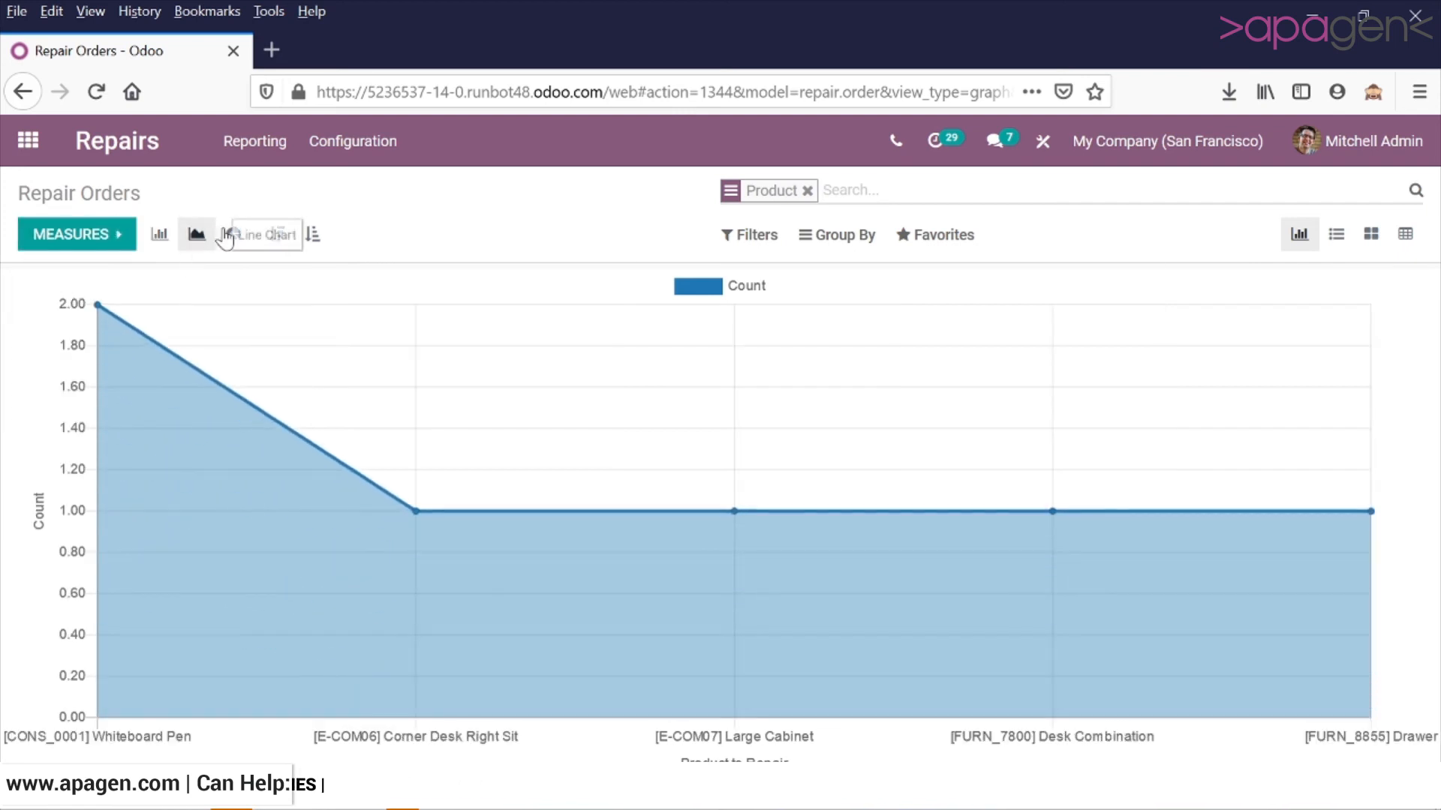
pyautogui.click(233, 235)
pyautogui.click(196, 234)
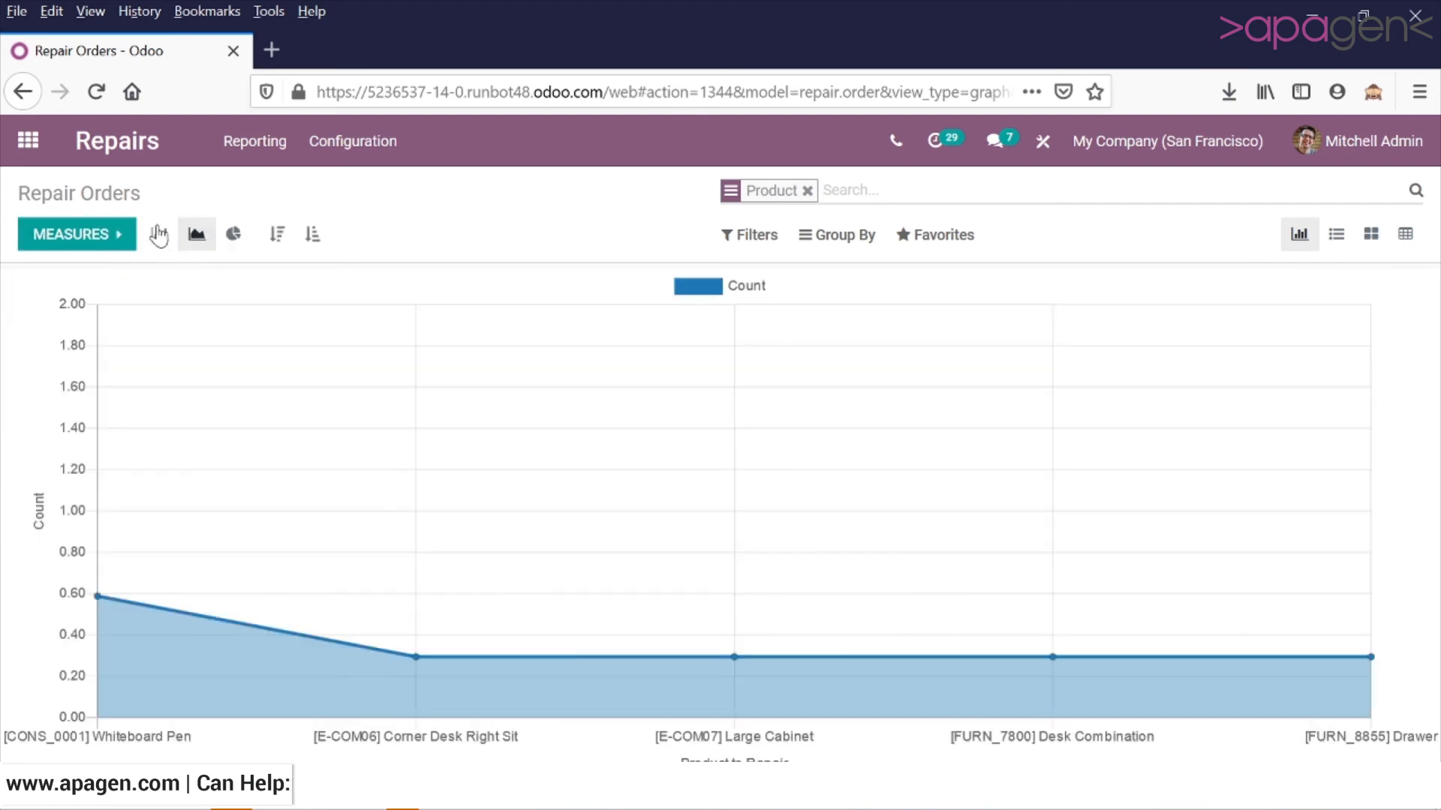
pyautogui.click(159, 234)
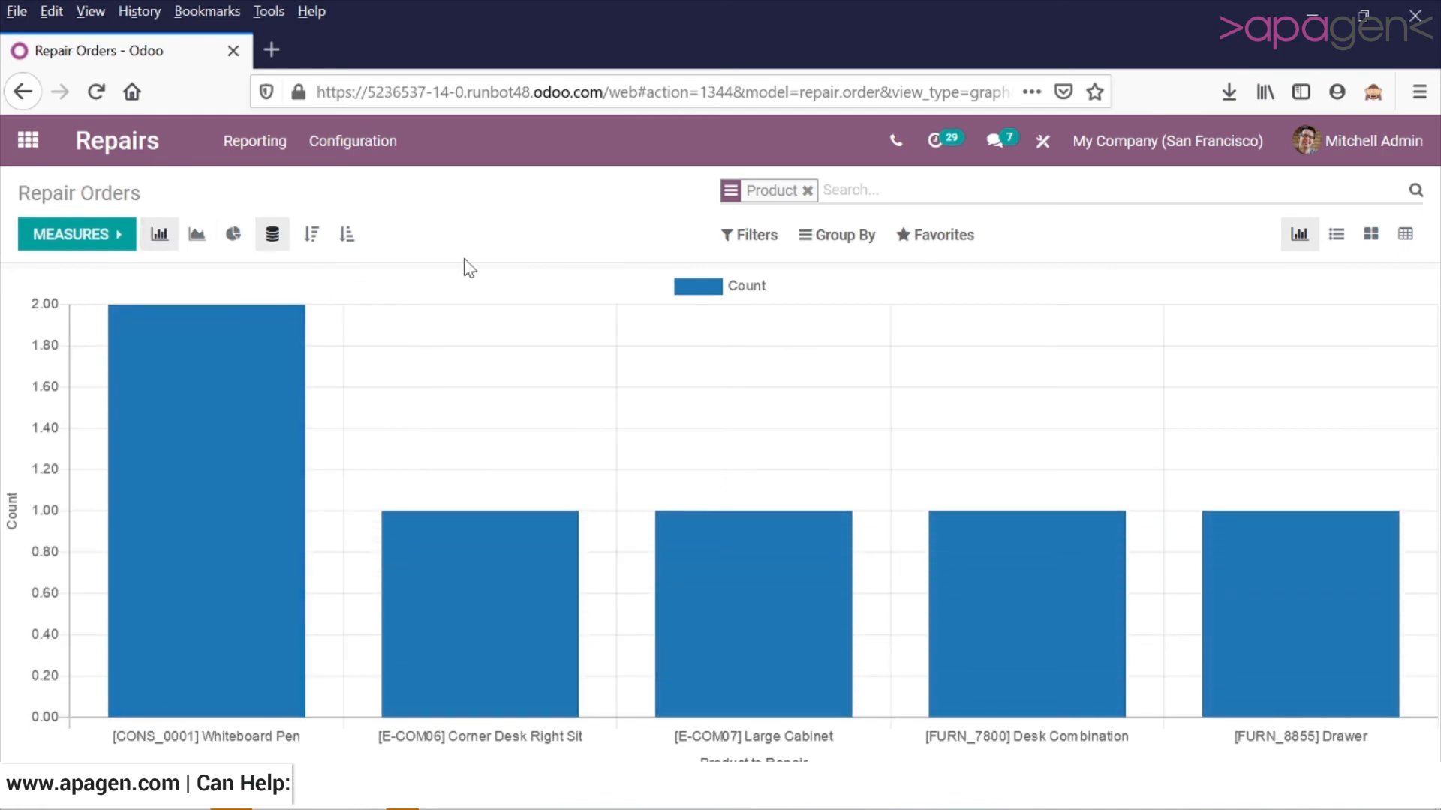